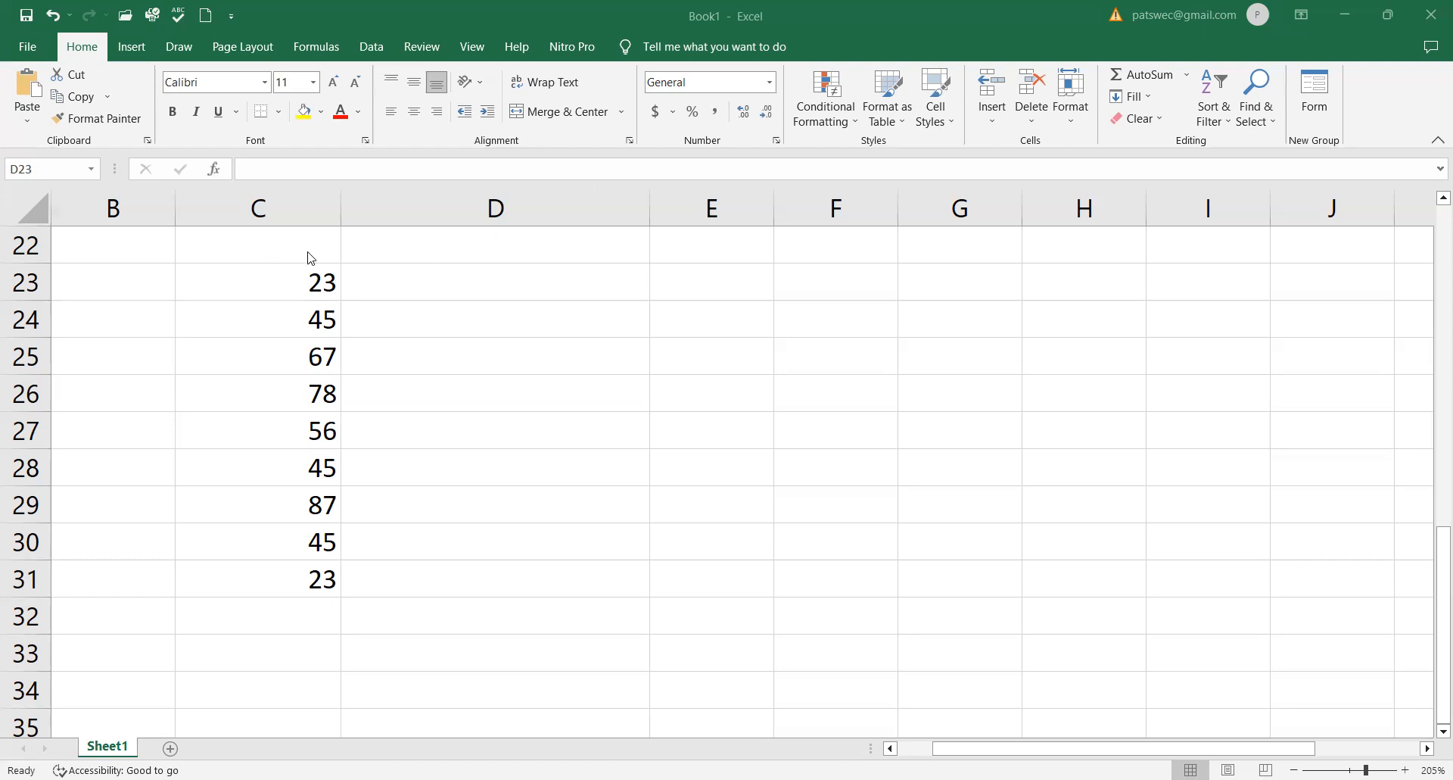
- Enter the headers "sales of lap A" in cell C22 and "AVERAGE" in cell D22
{"action": "left_click", "coordinate": [290, 240]}
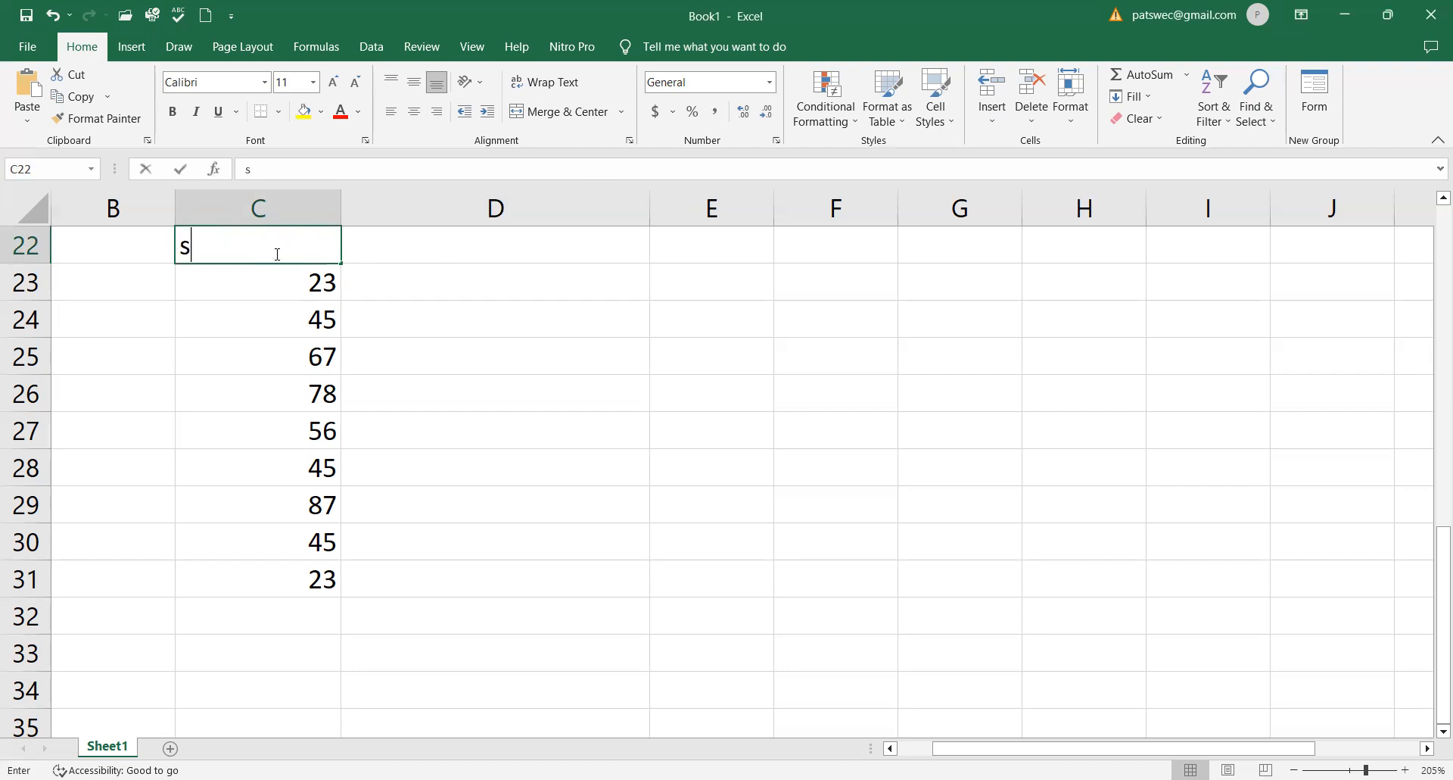
{"action": "type", "text": "sales of la"}
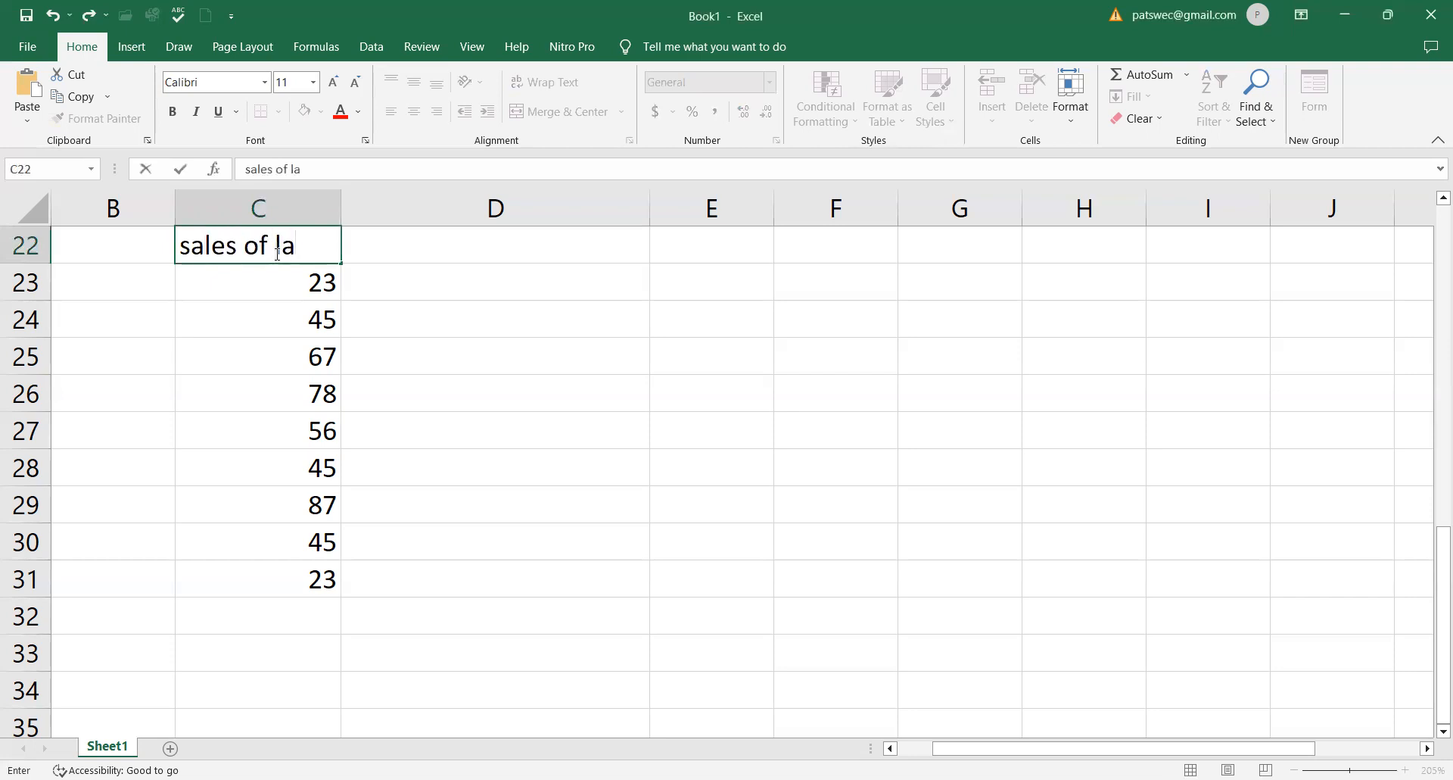
{"action": "type", "text": "pto"}
{"action": "key", "text": "BackSpace"}
{"action": "key", "text": "BackSpace"}
{"action": "type", "text": "A"}
{"action": "left_click", "coordinate": [428, 247]}
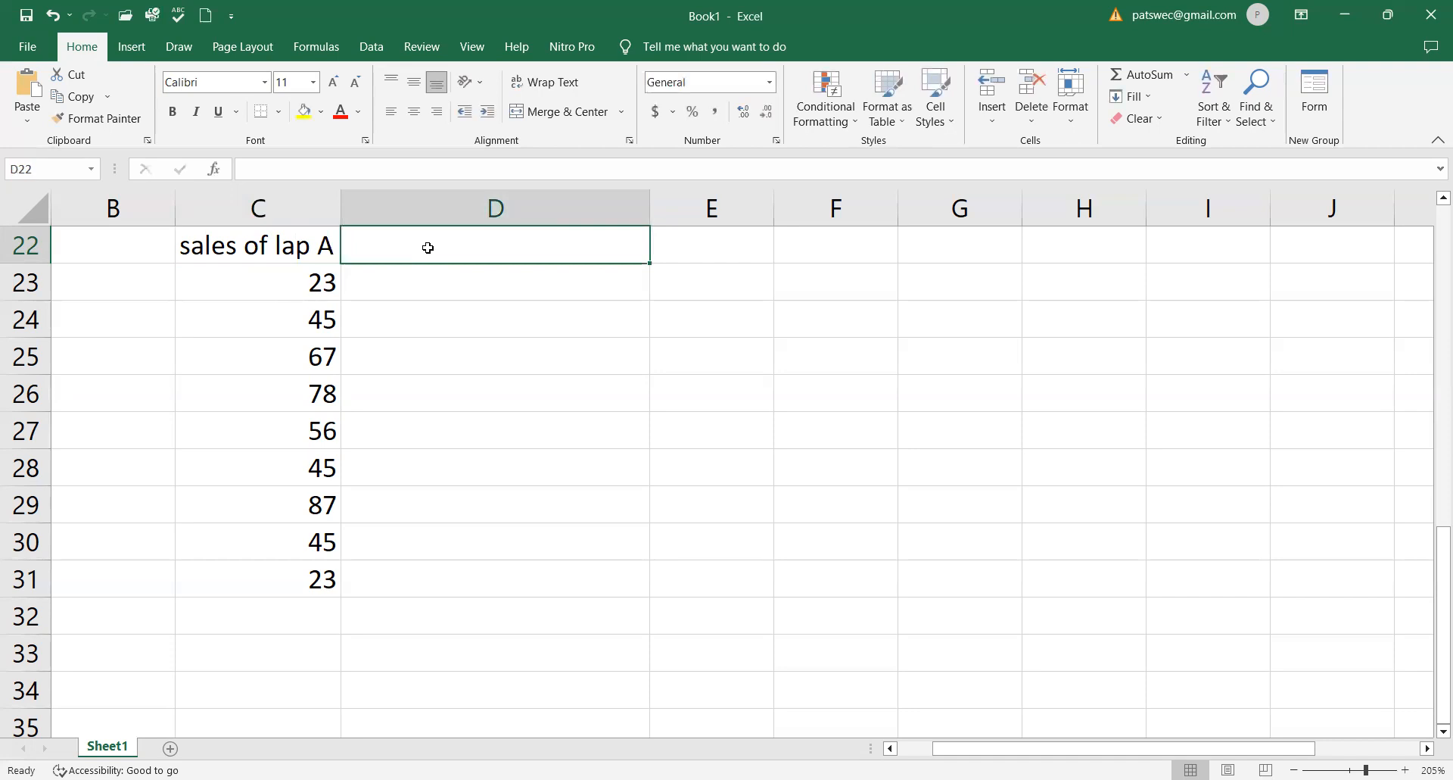
{"action": "type", "text": "AVERAGE"}
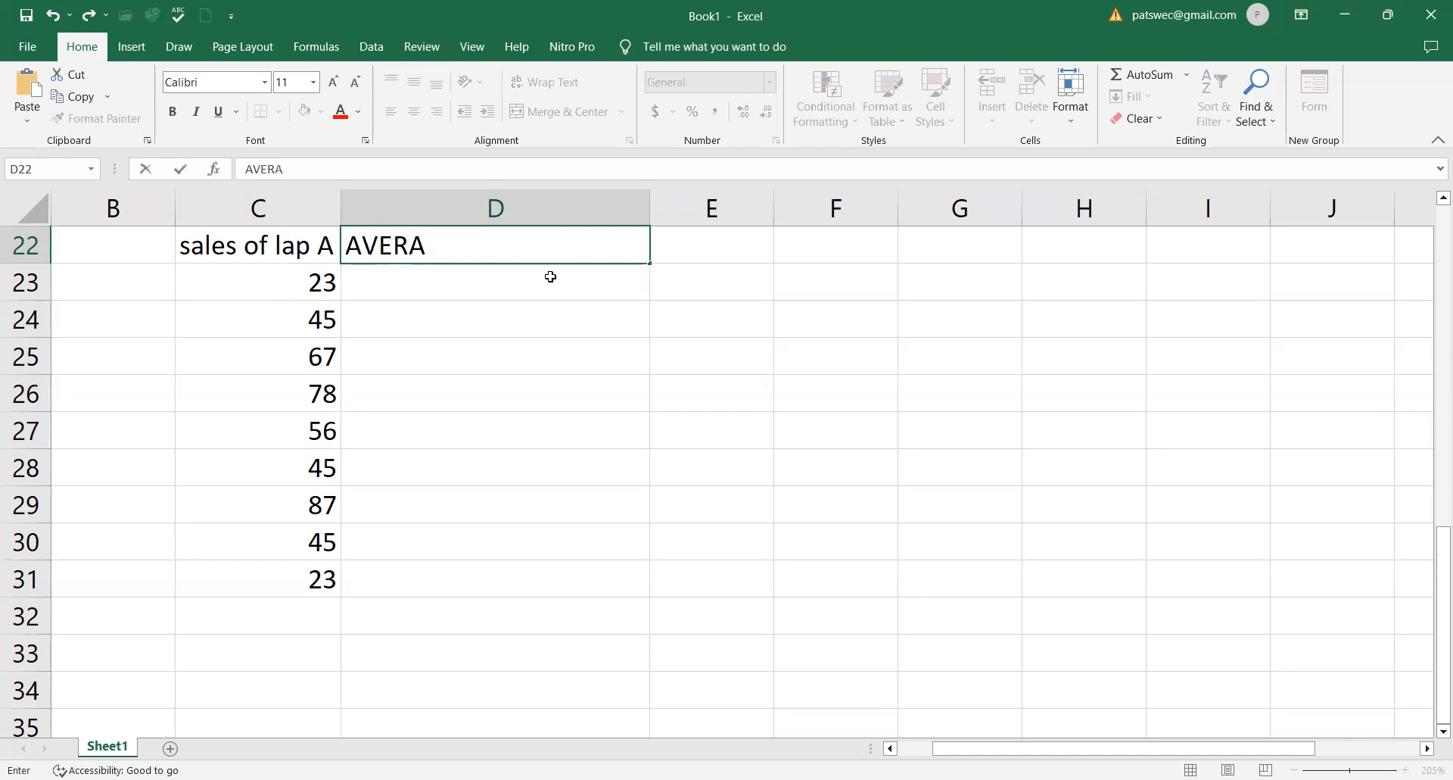
- Calculate the average of the column C sales figures in cell D23 with =AVERAGE(C23:C31)
{"action": "left_click", "coordinate": [520, 285]}
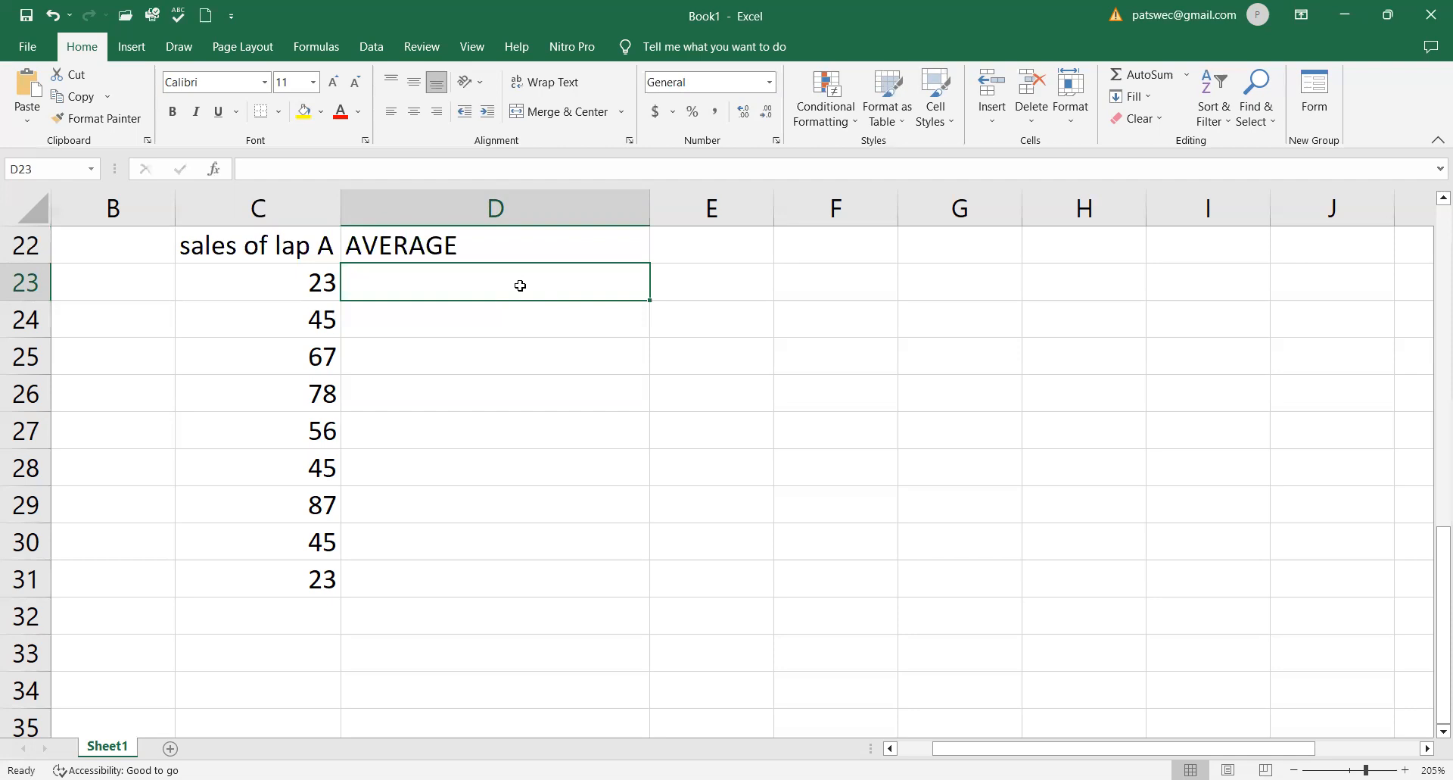
{"action": "type", "text": "="}
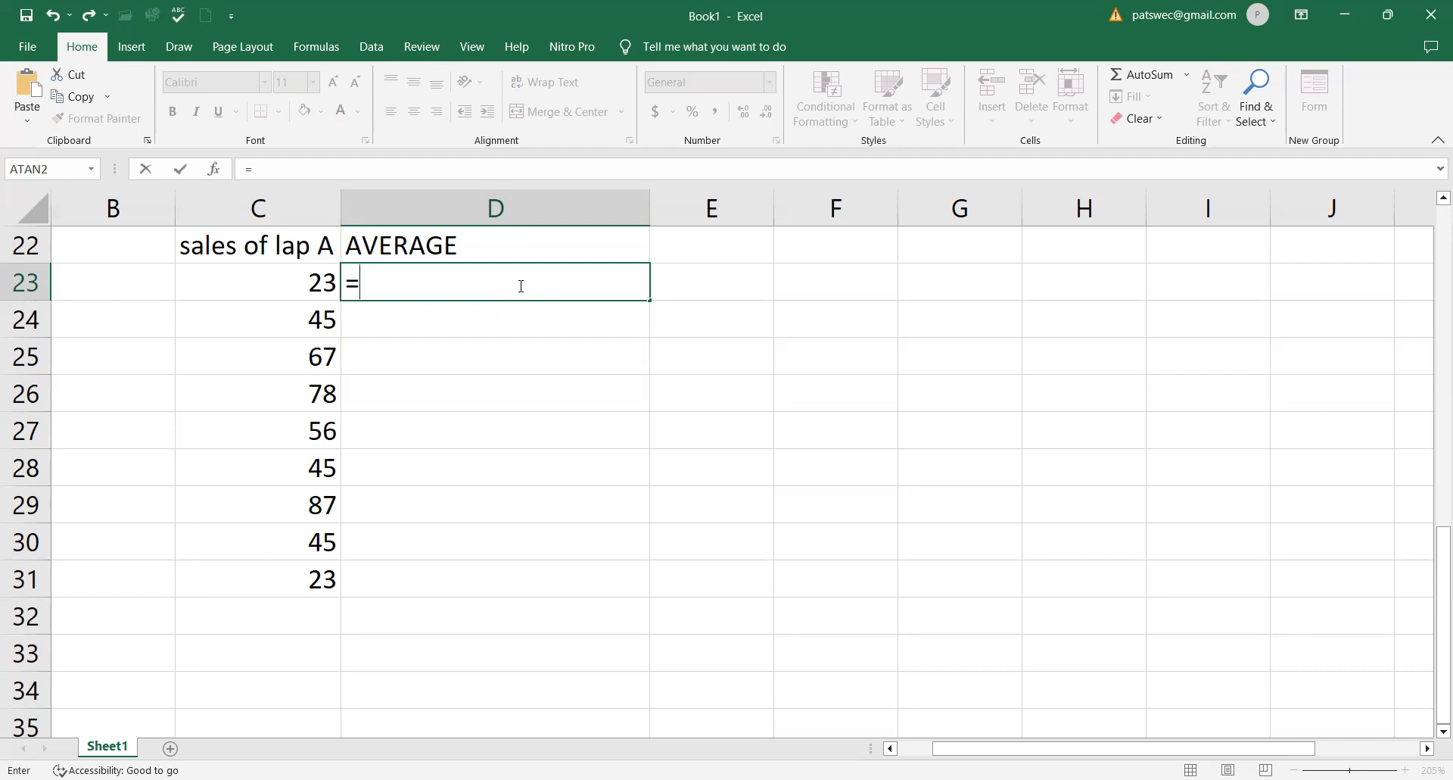
{"action": "type", "text": "AVE"}
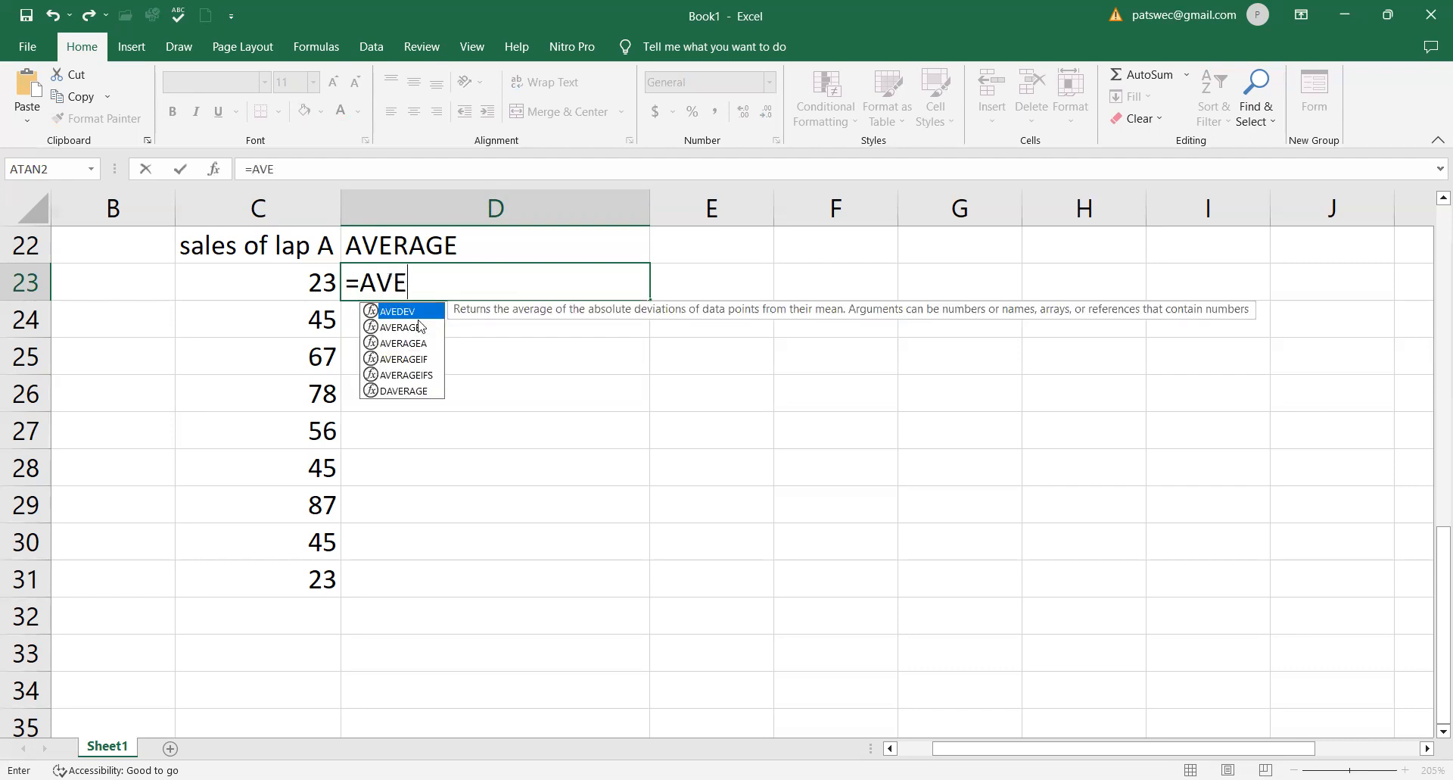
{"action": "double_click", "coordinate": [408, 326]}
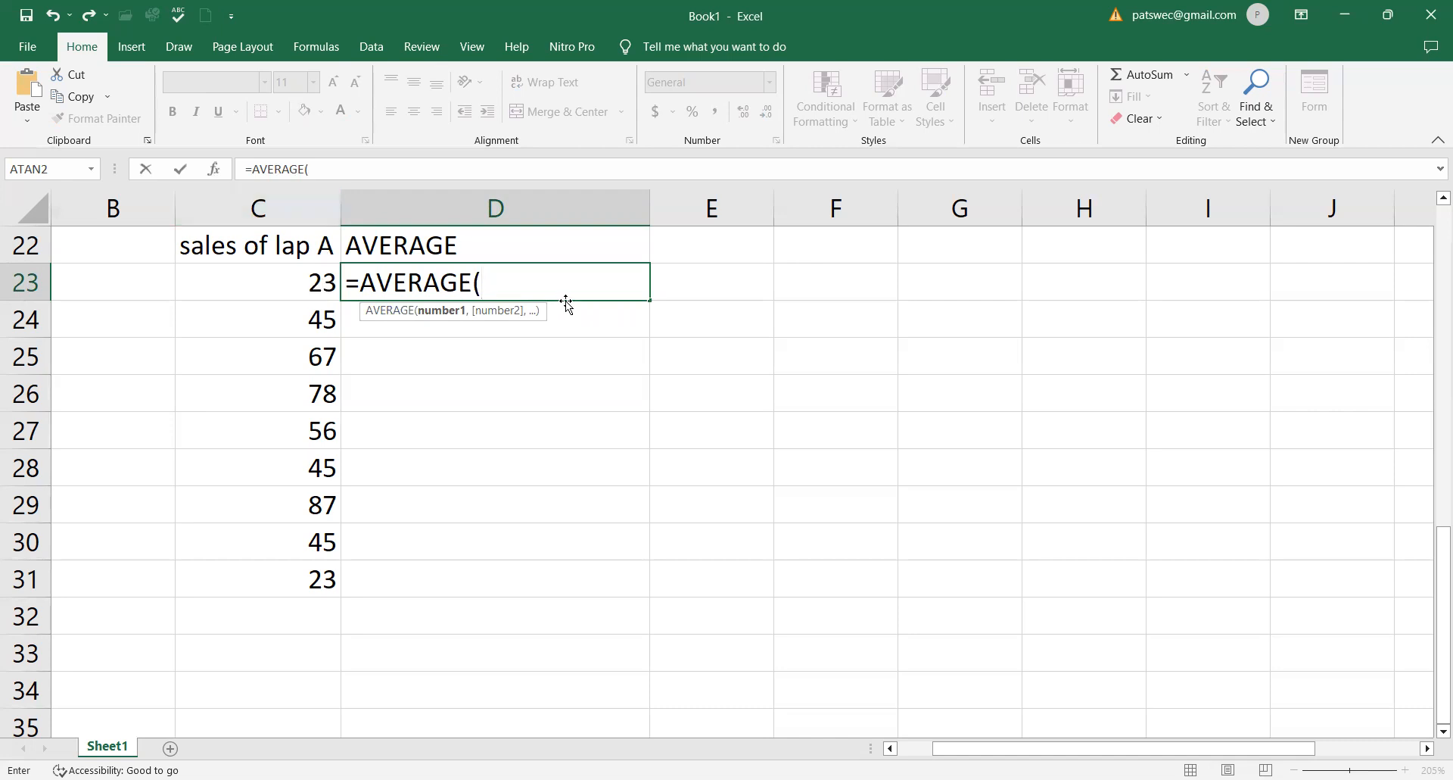
{"action": "type", "text": "C23"}
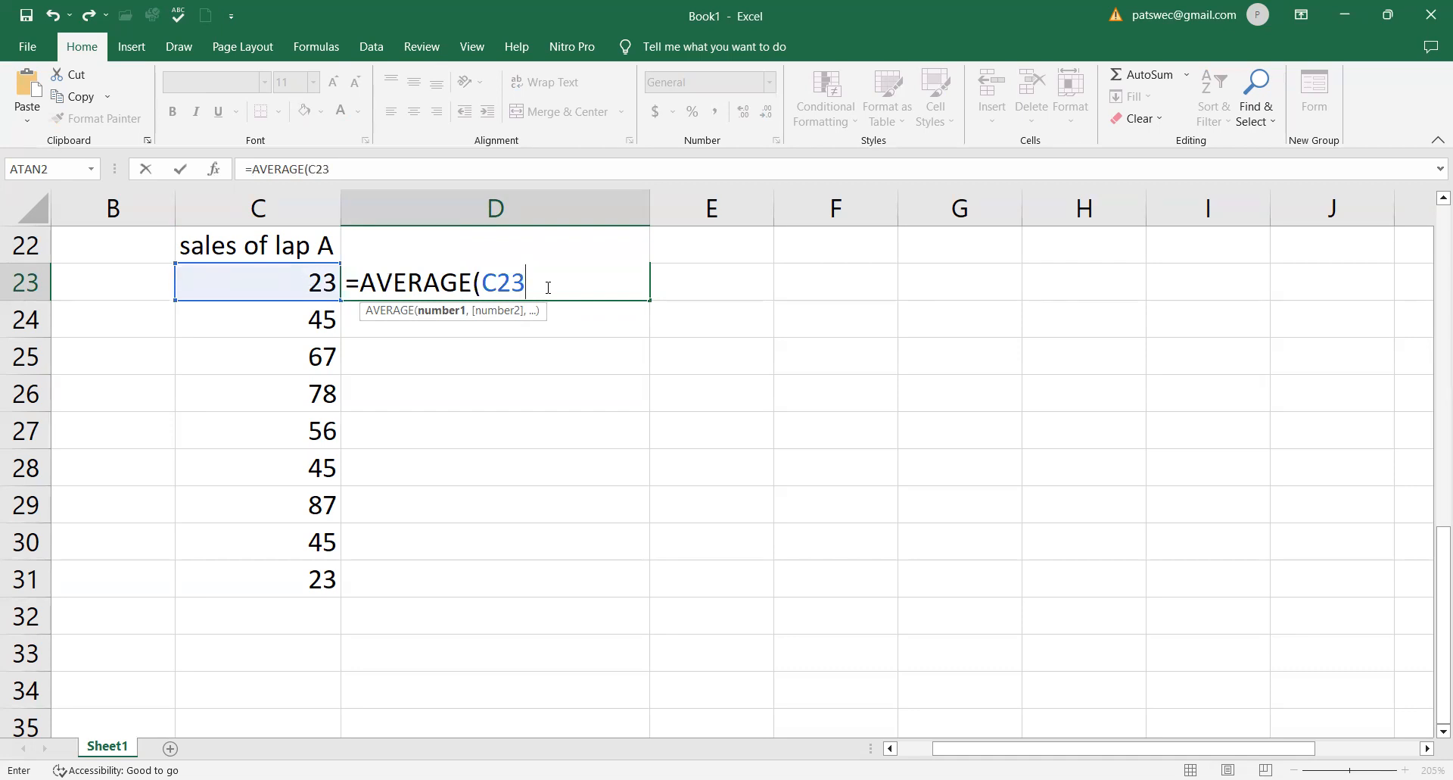
{"action": "type", "text": ":"}
{"action": "type", "text": "C"}
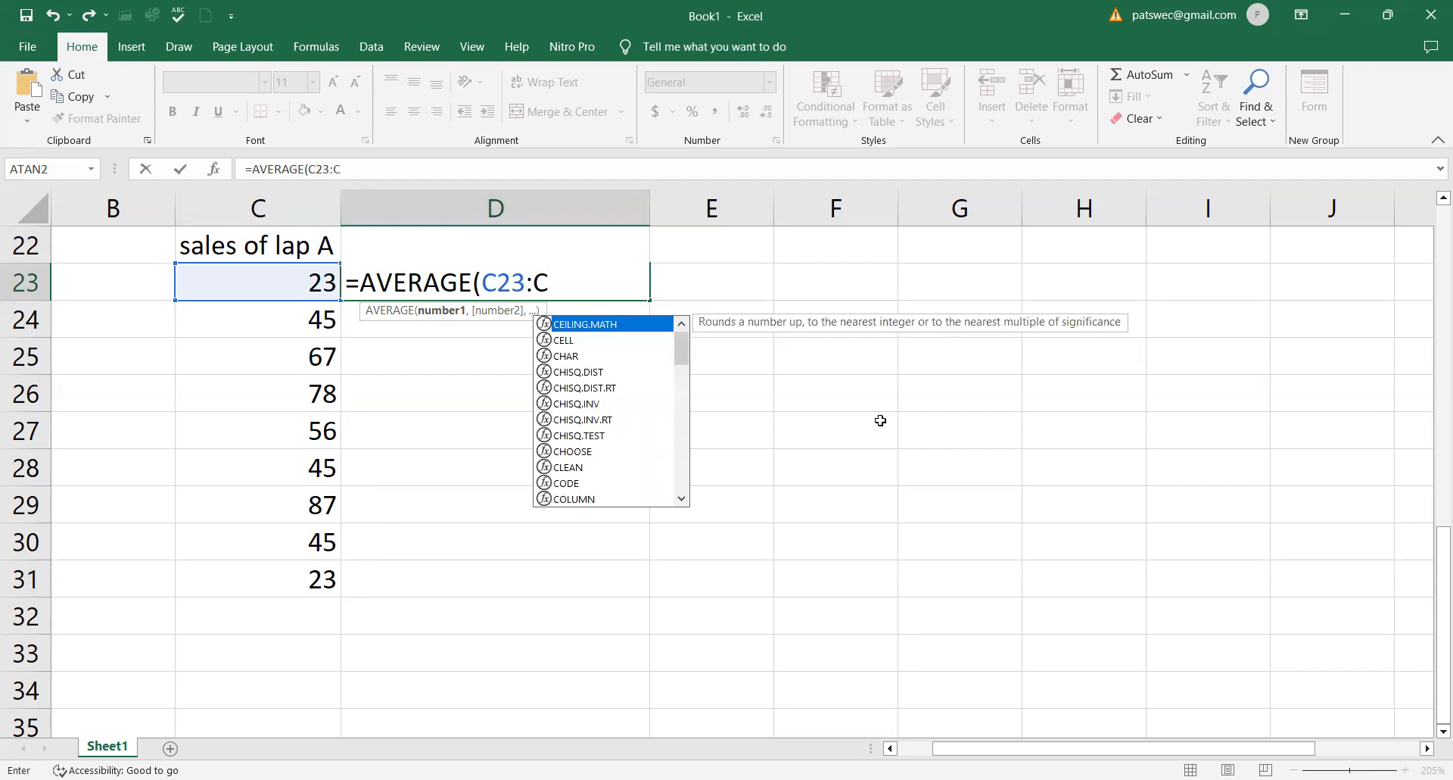
{"action": "type", "text": "31 "}
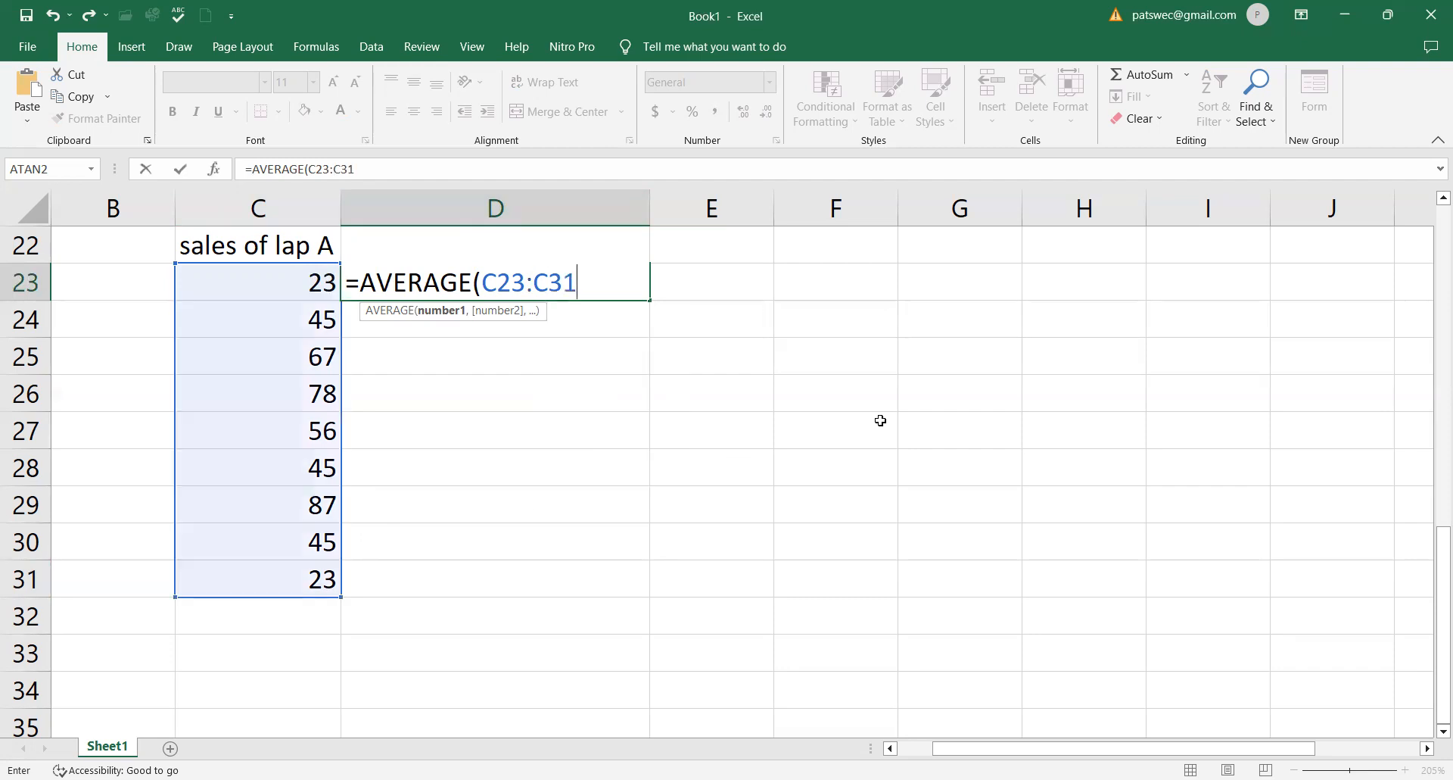
{"action": "type", "text": ")"}
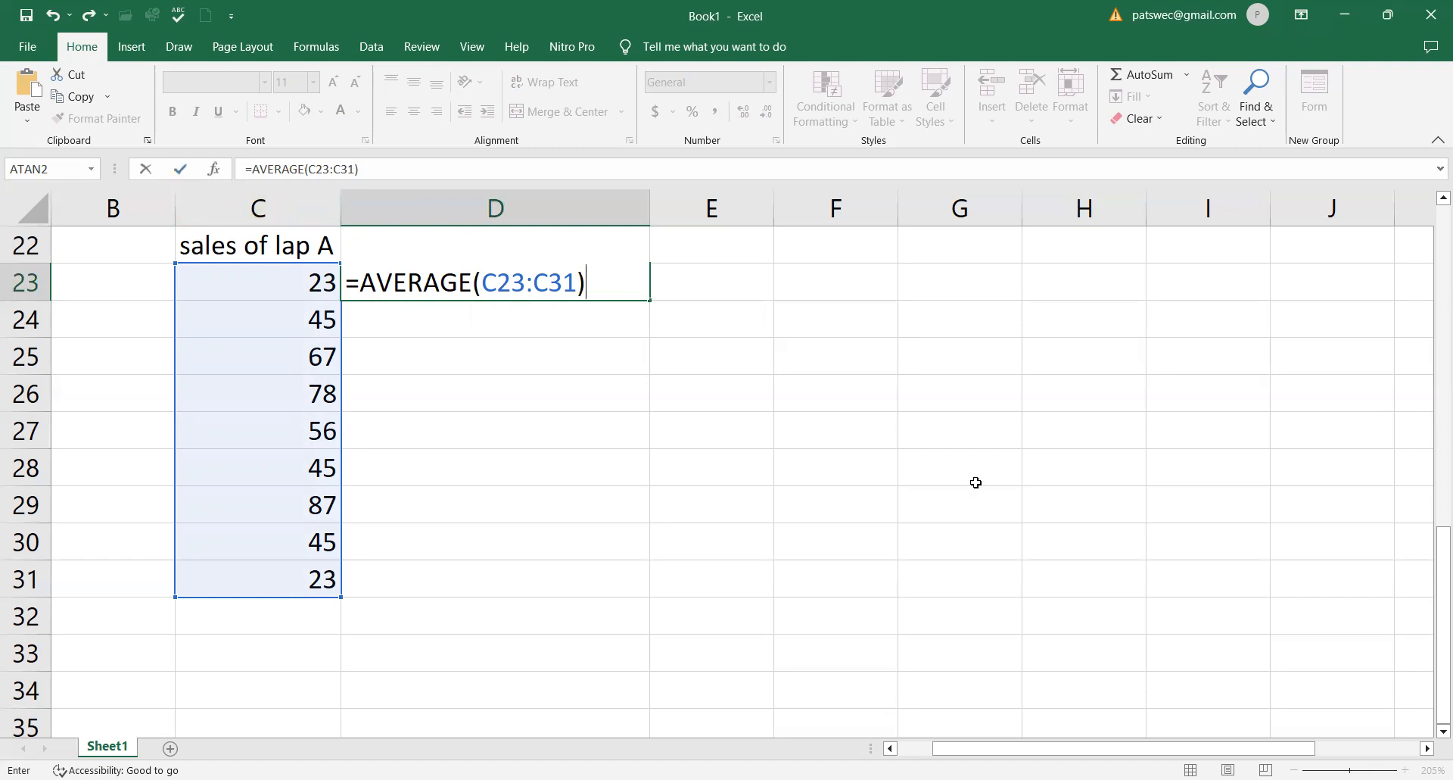
{"action": "key", "text": "Return"}
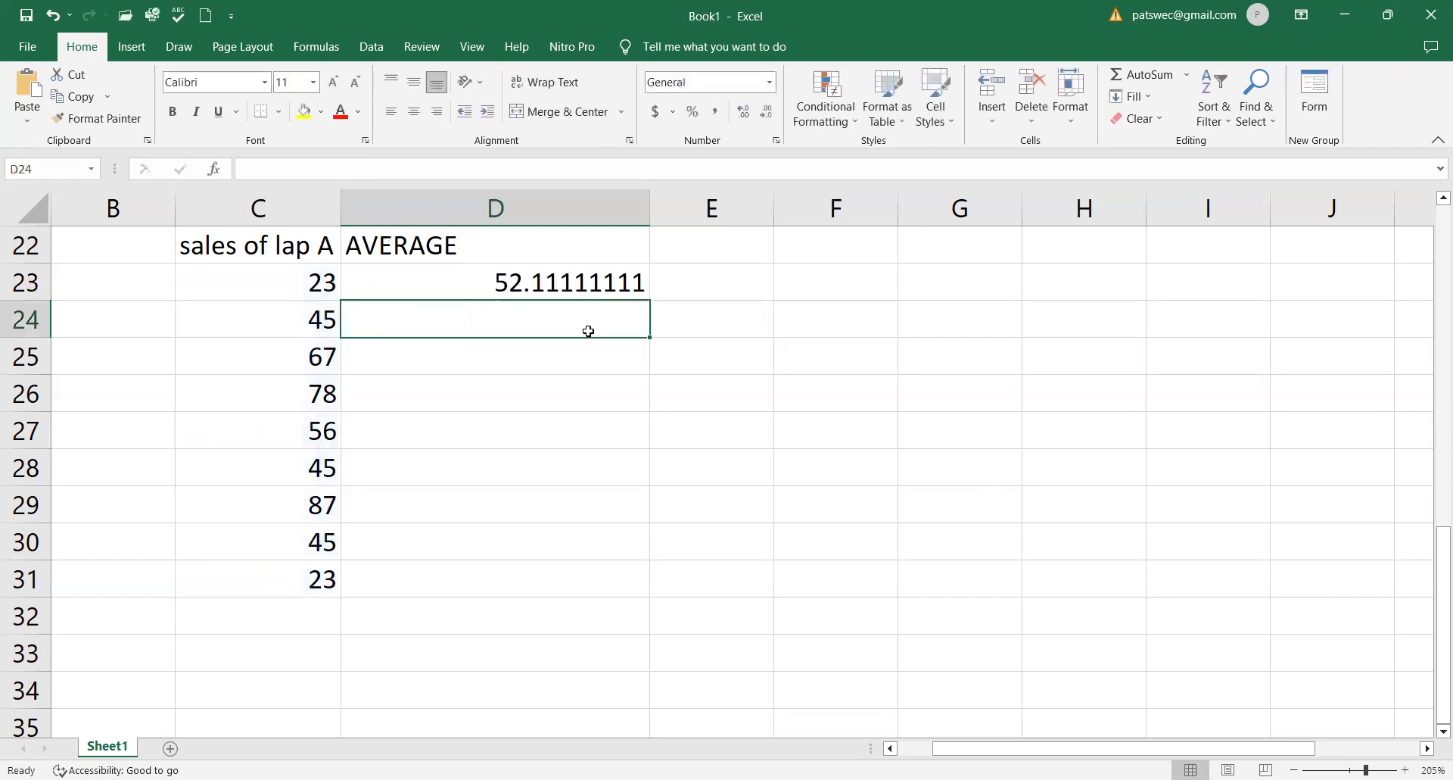
{"action": "left_click", "coordinate": [539, 282]}
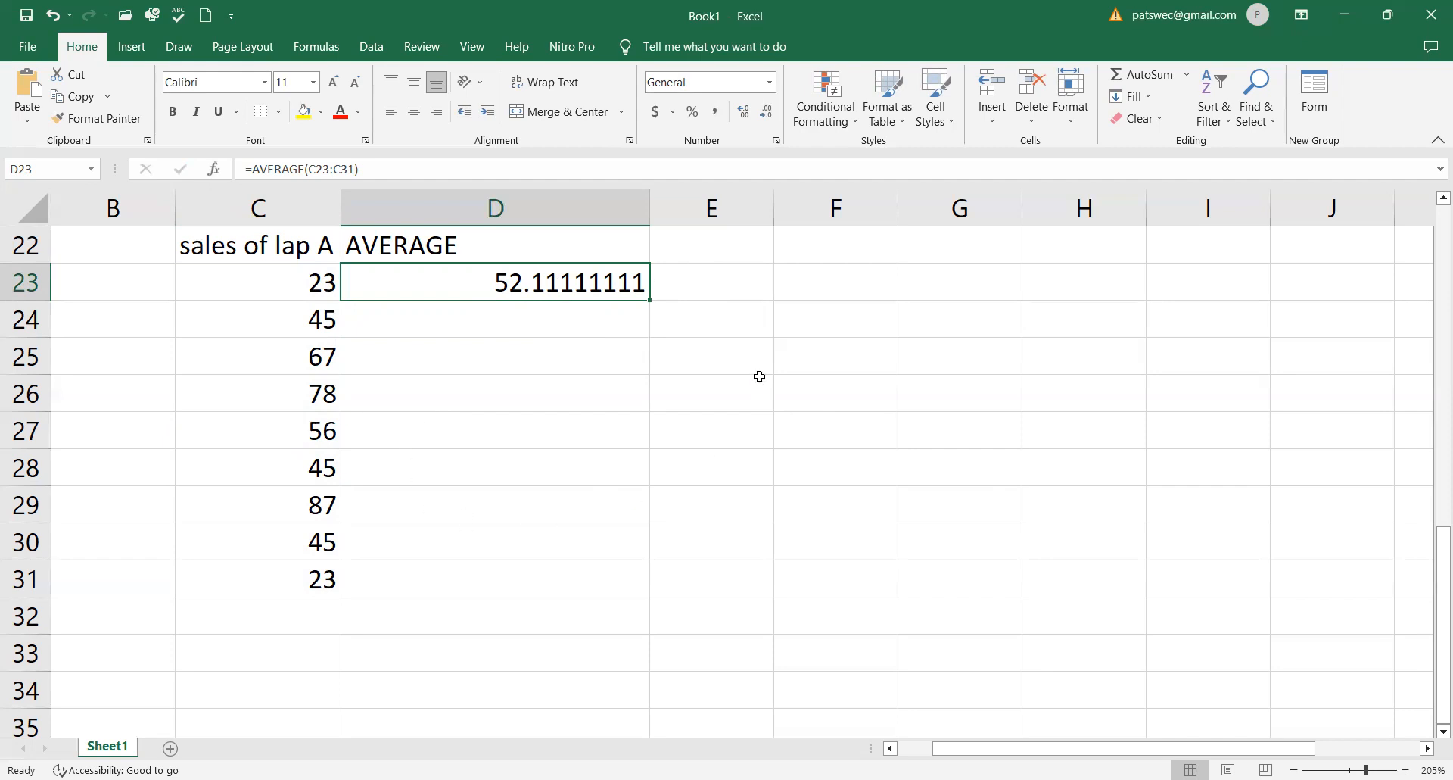
- Enter the header "EXAMPLE 2" in cell E22 for a second data set
{"action": "left_click", "coordinate": [720, 285]}
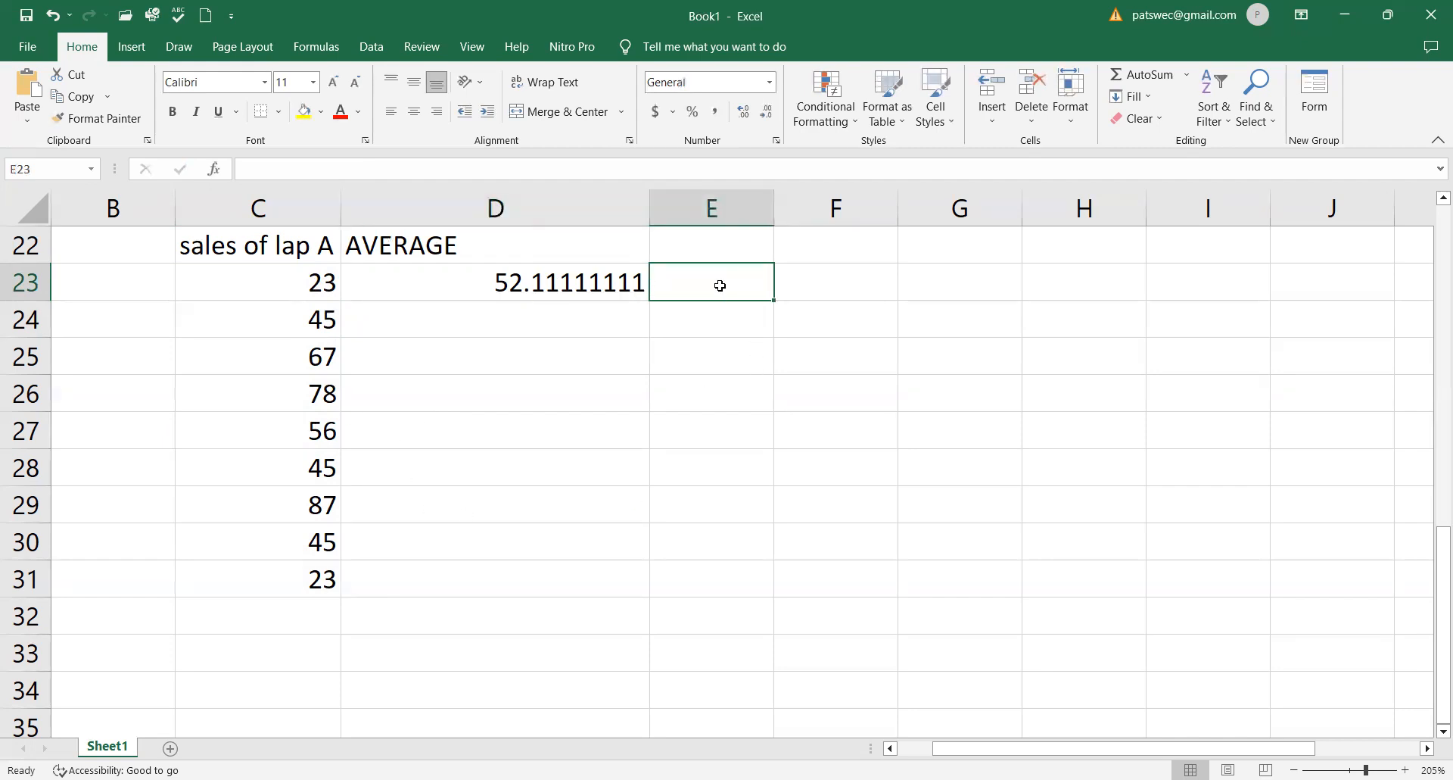
{"action": "left_click", "coordinate": [696, 241]}
{"action": "type", "text": "EX"}
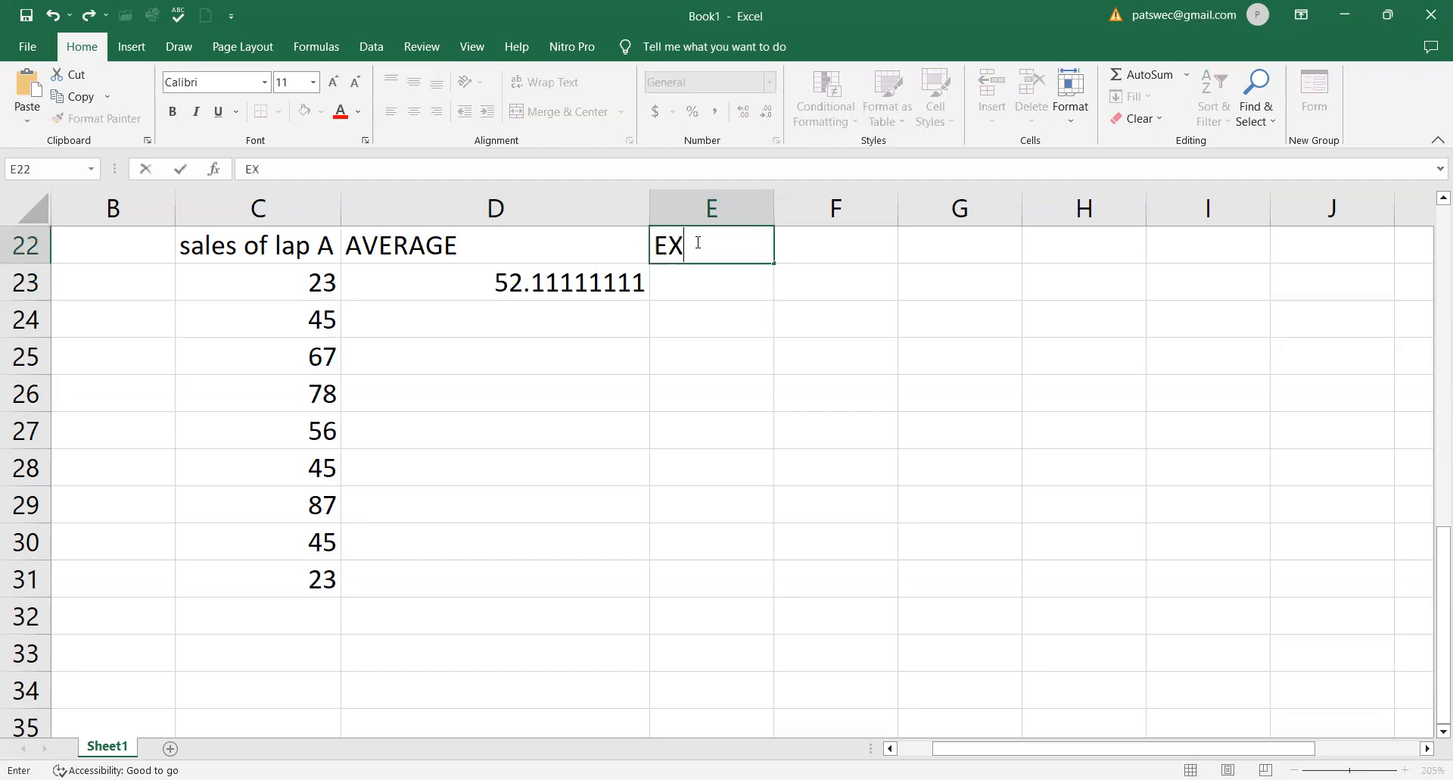
{"action": "type", "text": "AMPLE 2"}
{"action": "left_click", "coordinate": [881, 292]}
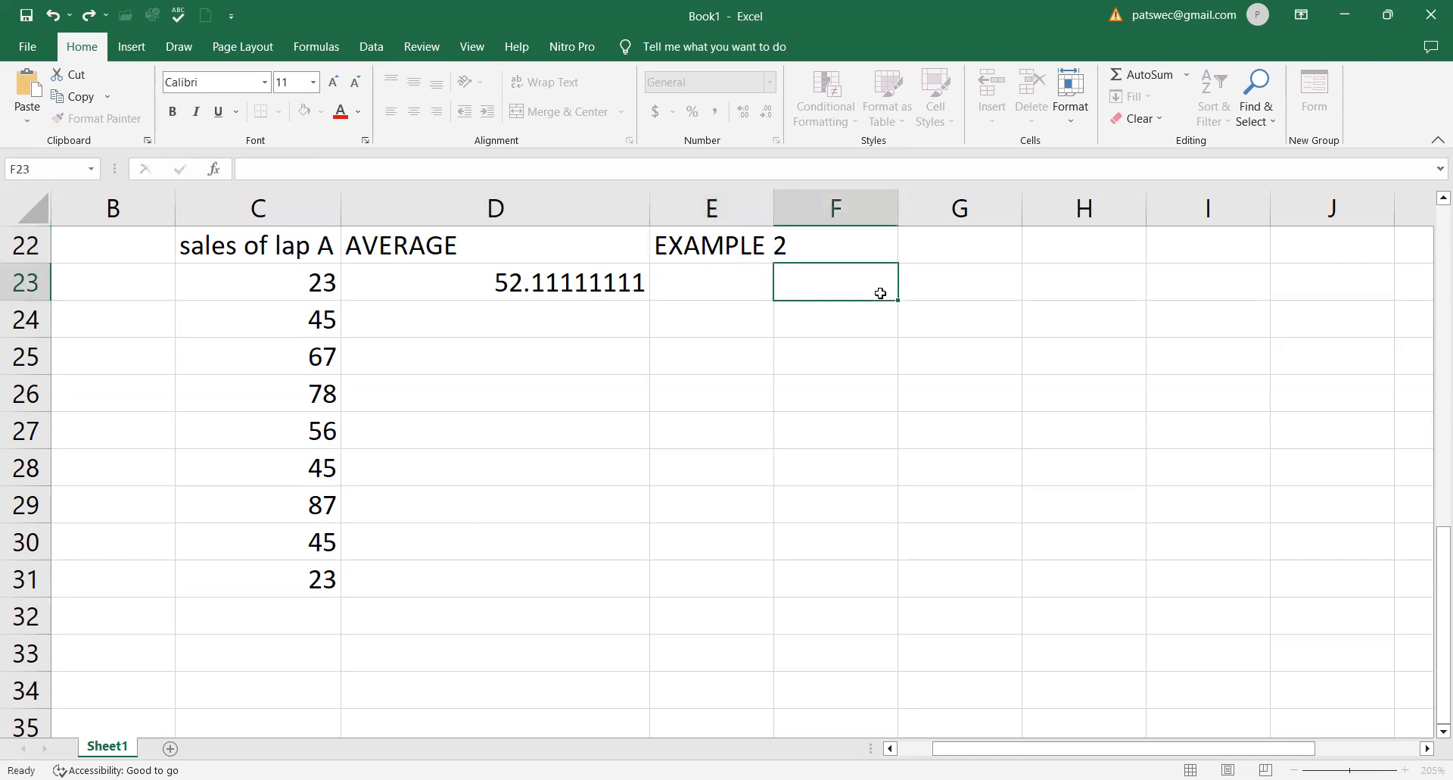
- Fill cells E23 to E29 with the values 45, 678, 456, 345, 567, 235 and 567
{"action": "left_click", "coordinate": [706, 290]}
{"action": "type", "text": "45"}
{"action": "key", "text": "Return"}
{"action": "type", "text": "678"}
{"action": "key", "text": "Return"}
{"action": "type", "text": "456"}
{"action": "left_click", "coordinate": [715, 405]}
{"action": "type", "text": "345"}
{"action": "left_click", "coordinate": [717, 438]}
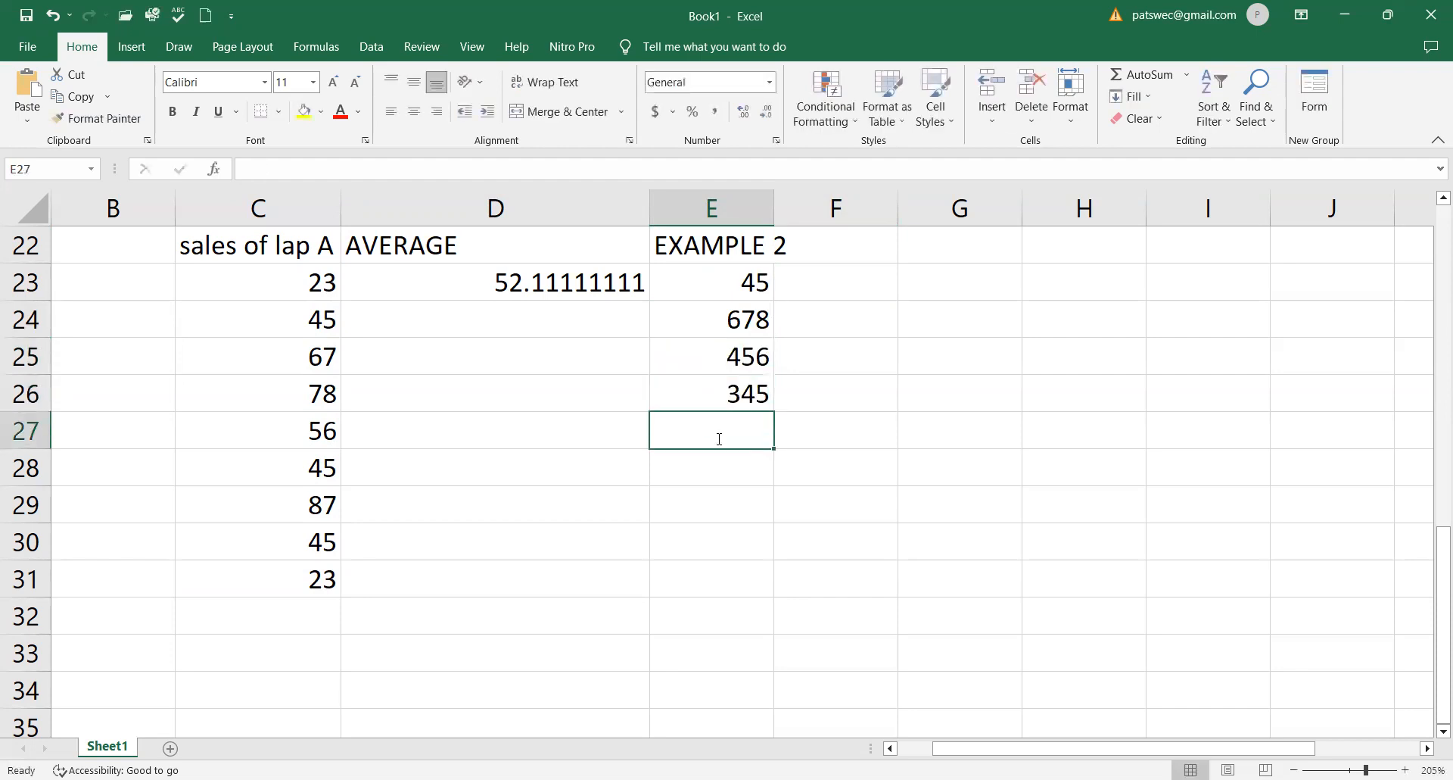
{"action": "type", "text": "567"}
{"action": "left_click", "coordinate": [716, 465]}
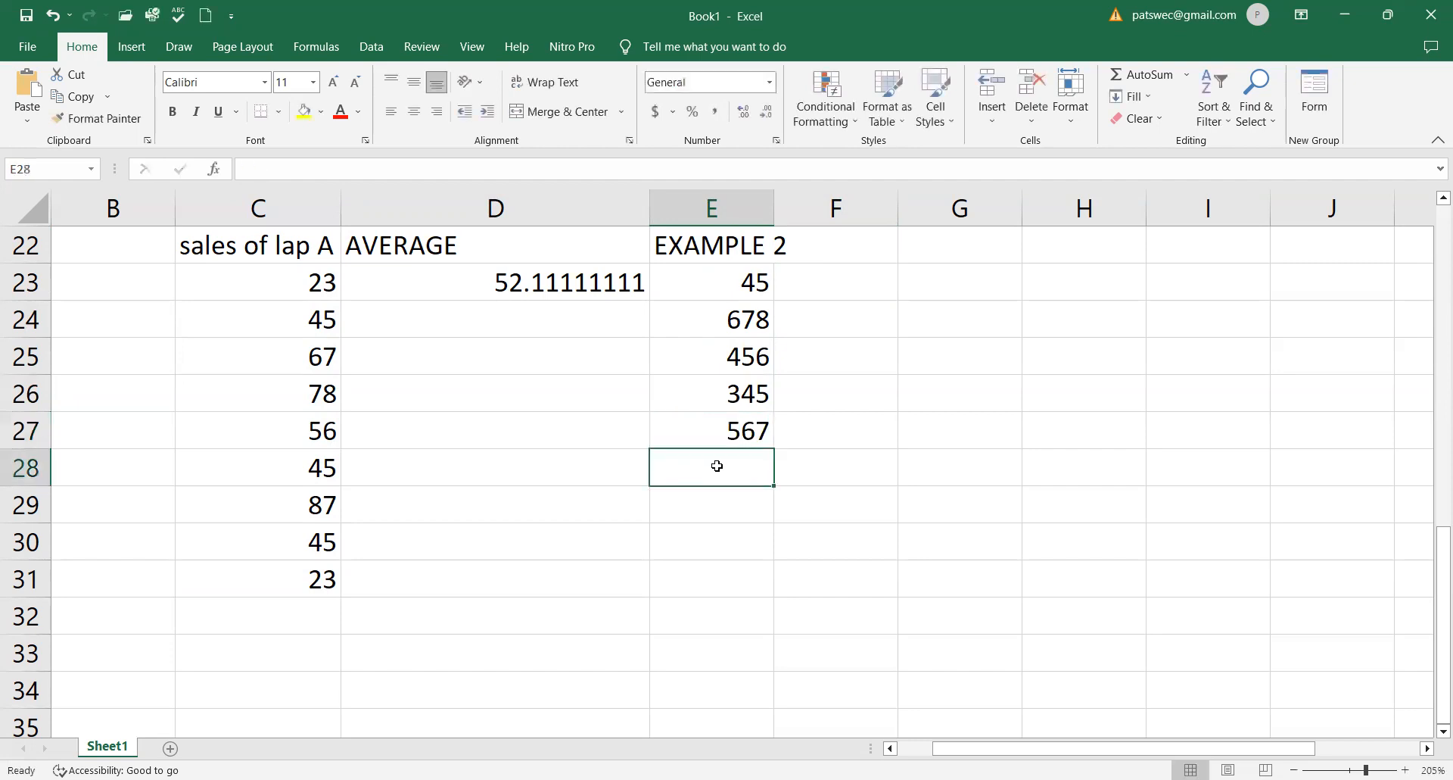
{"action": "type", "text": "235"}
{"action": "left_click", "coordinate": [714, 494]}
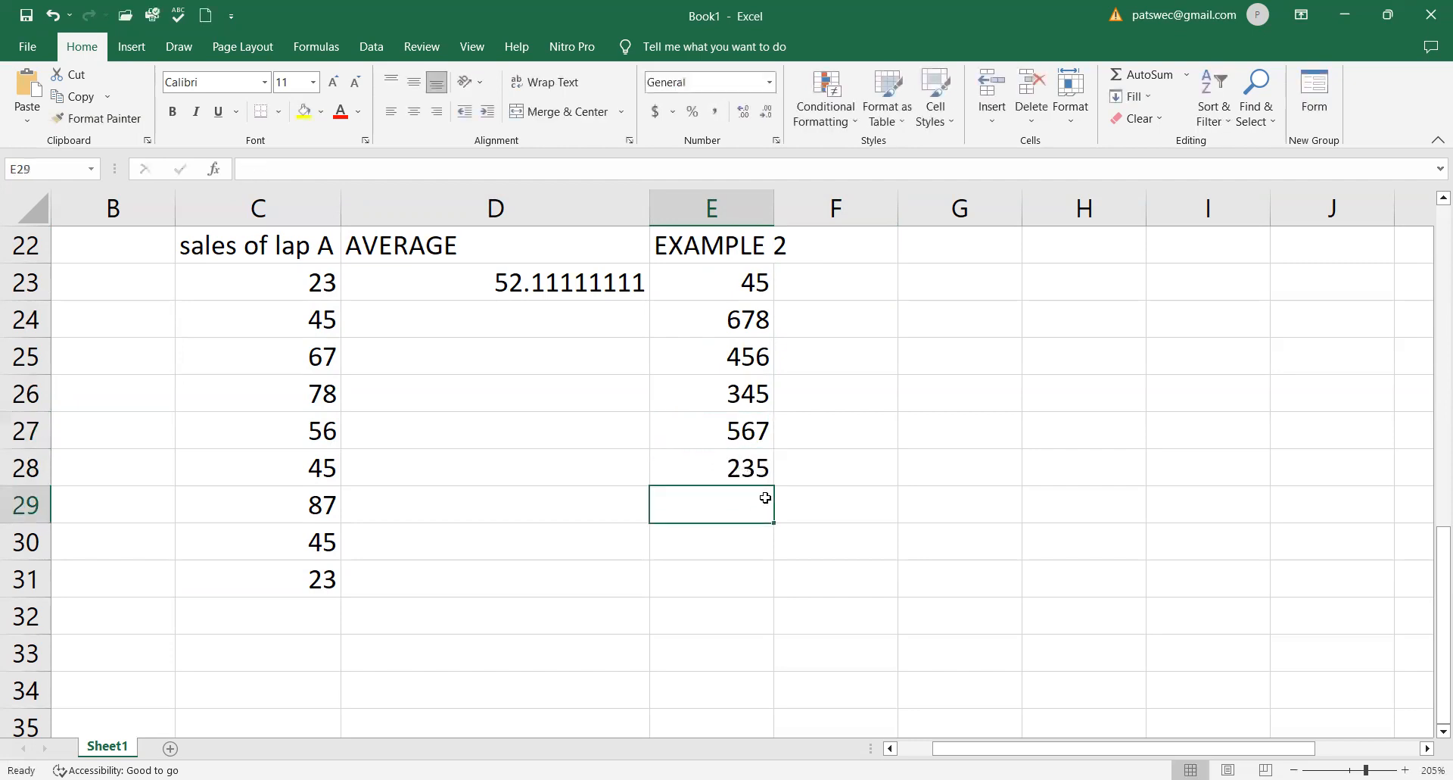
{"action": "type", "text": "567"}
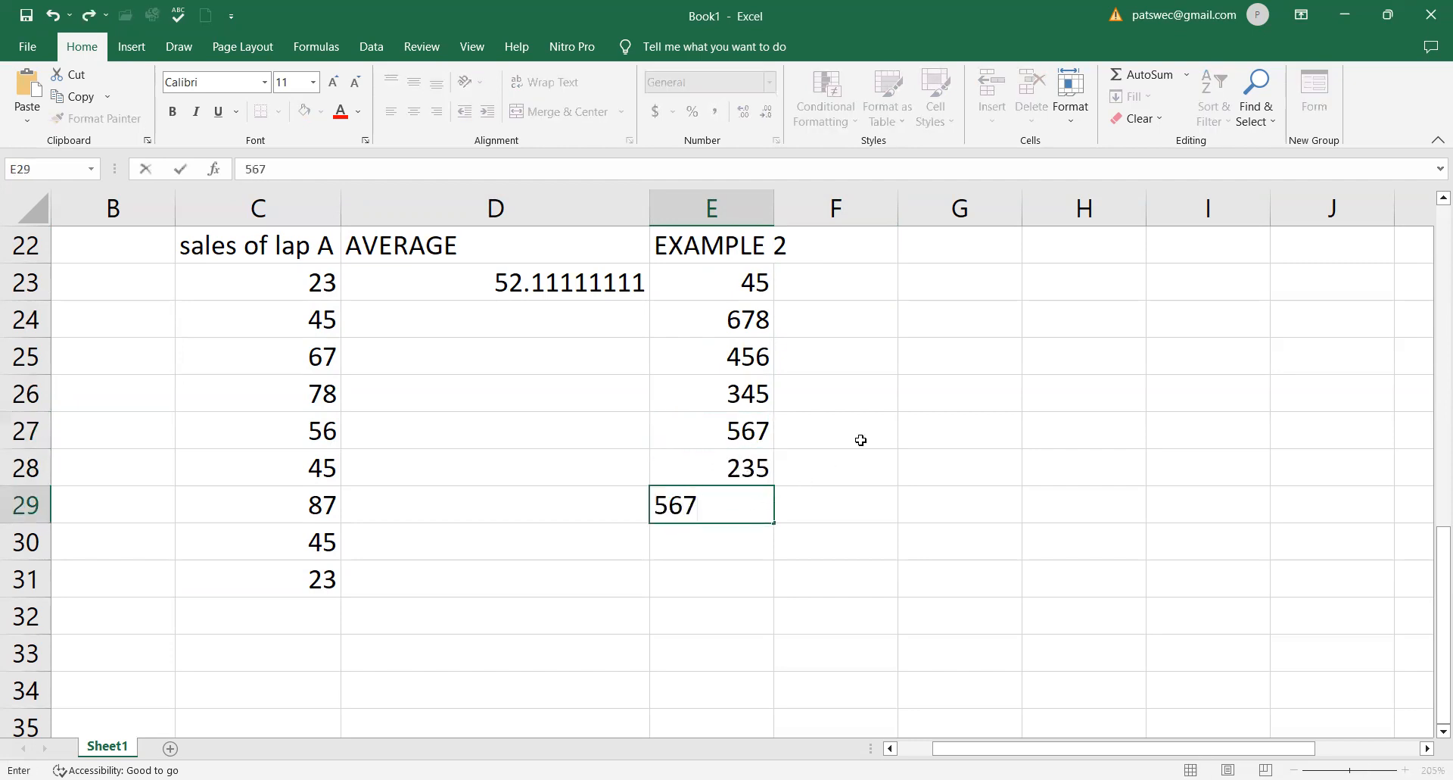
{"action": "left_click", "coordinate": [861, 440]}
- Widen column E to fit its header and enter the header "AVERAGE" in cell F22
{"action": "left_click", "coordinate": [814, 291]}
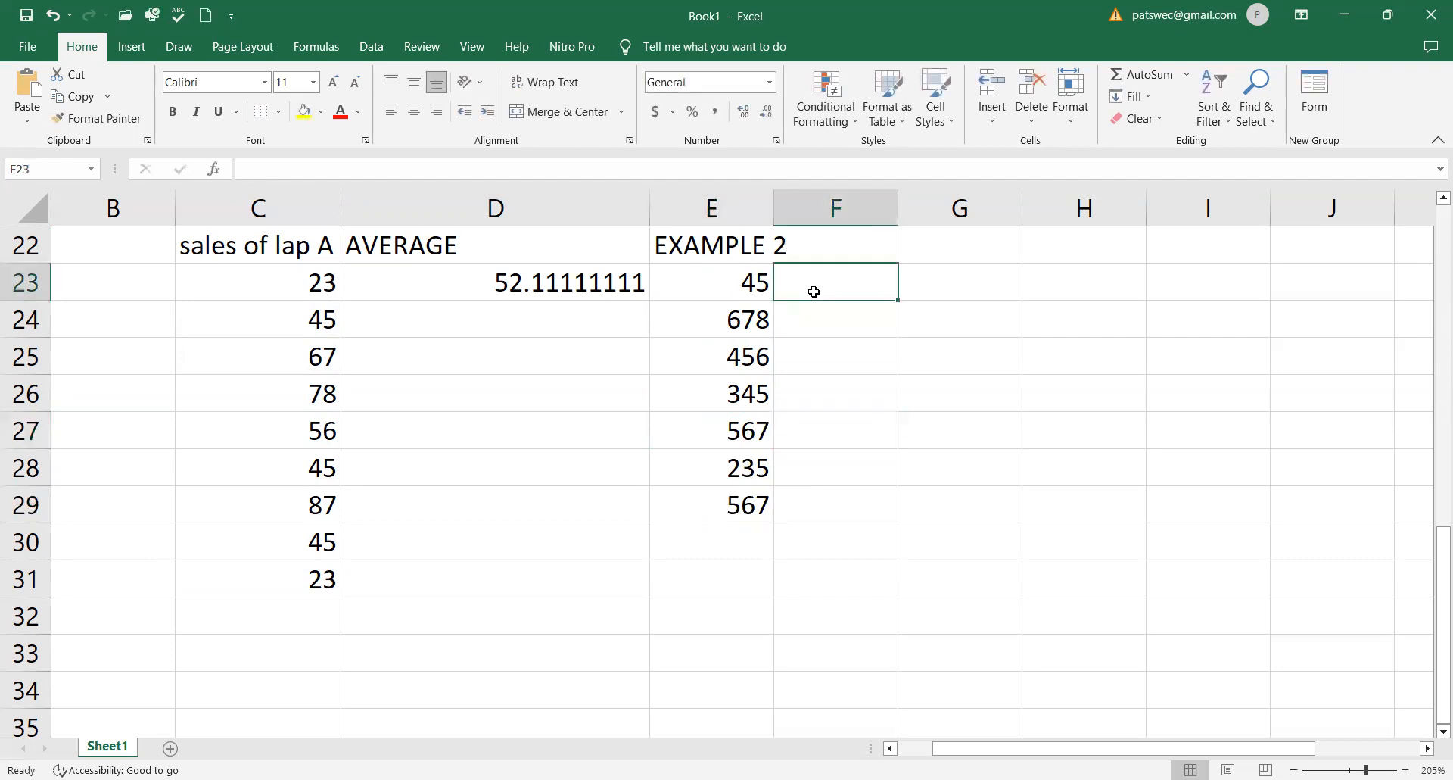
{"action": "left_click", "coordinate": [831, 249]}
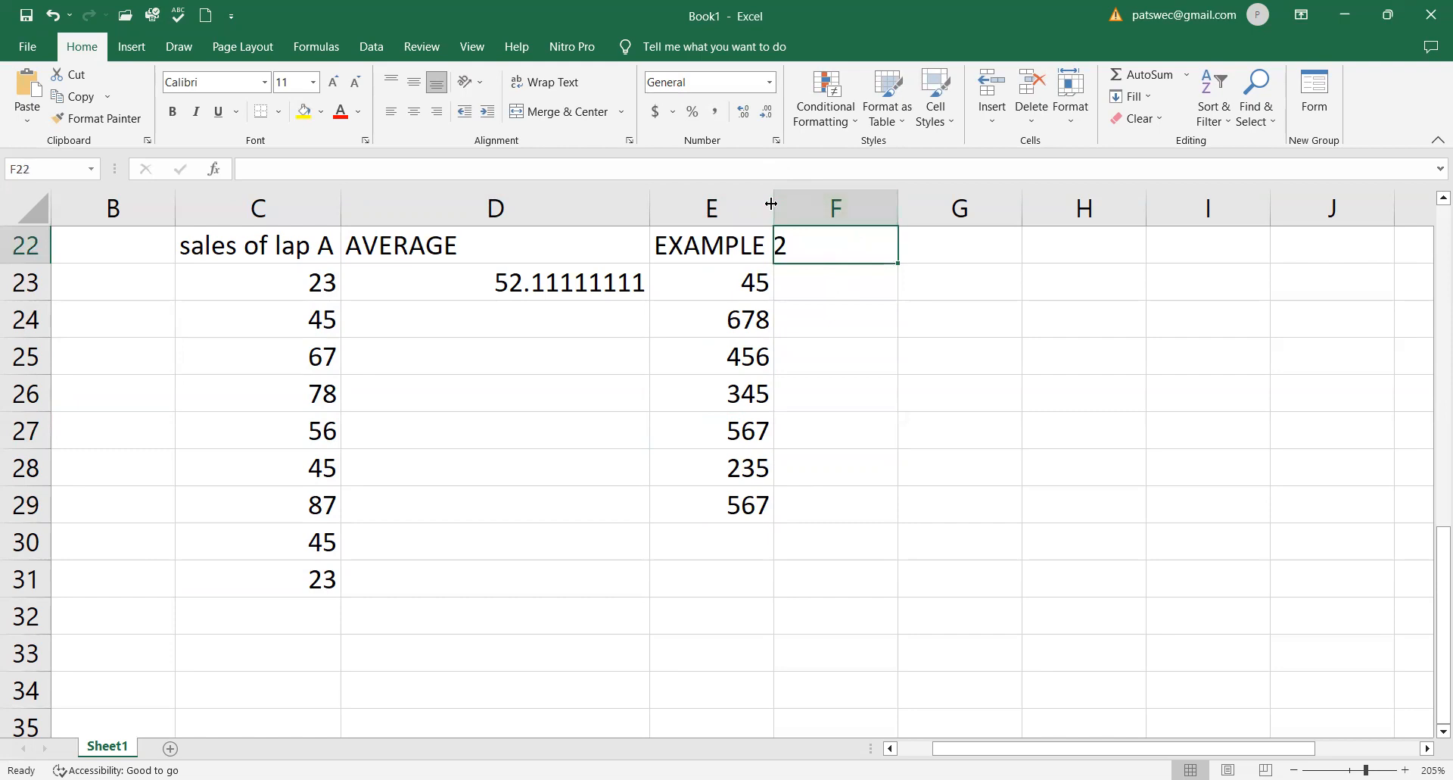
{"action": "left_click_drag", "start_coordinate": [772, 204], "coordinate": [846, 205]}
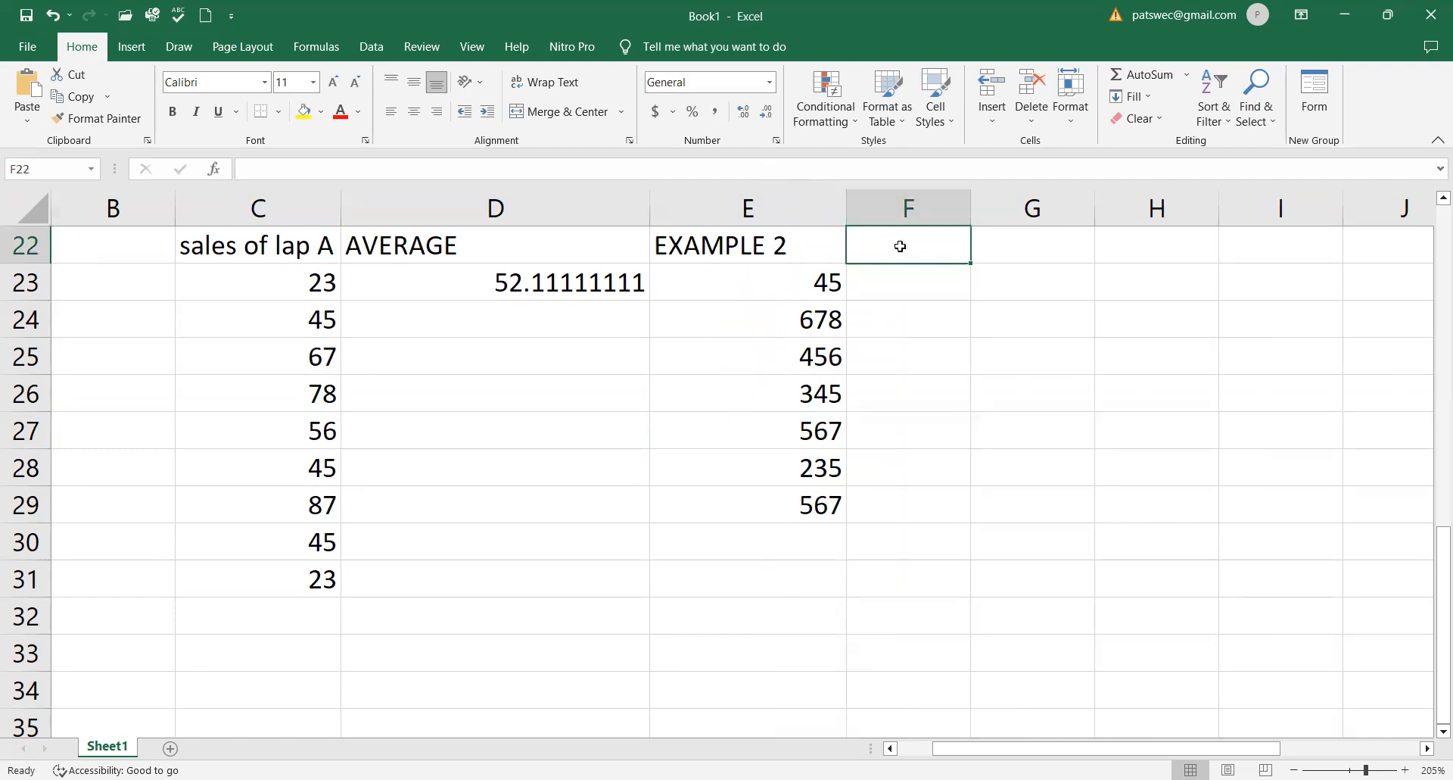
{"action": "type", "text": "AVERAGE"}
- Calculate the average of the EXAMPLE 2 values in cell F23 with =AVERAGE(E23:E30)
{"action": "left_click", "coordinate": [889, 275]}
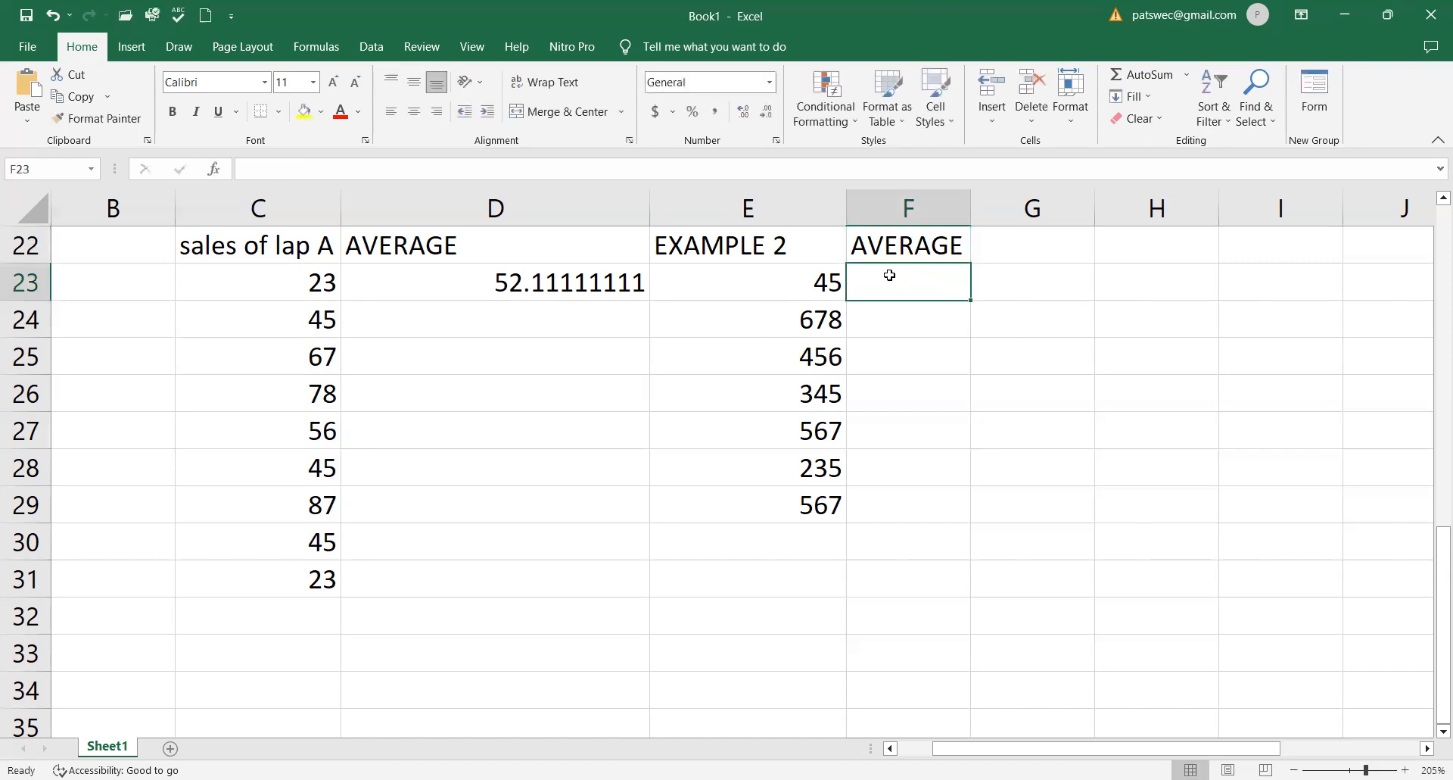
{"action": "type", "text": "="}
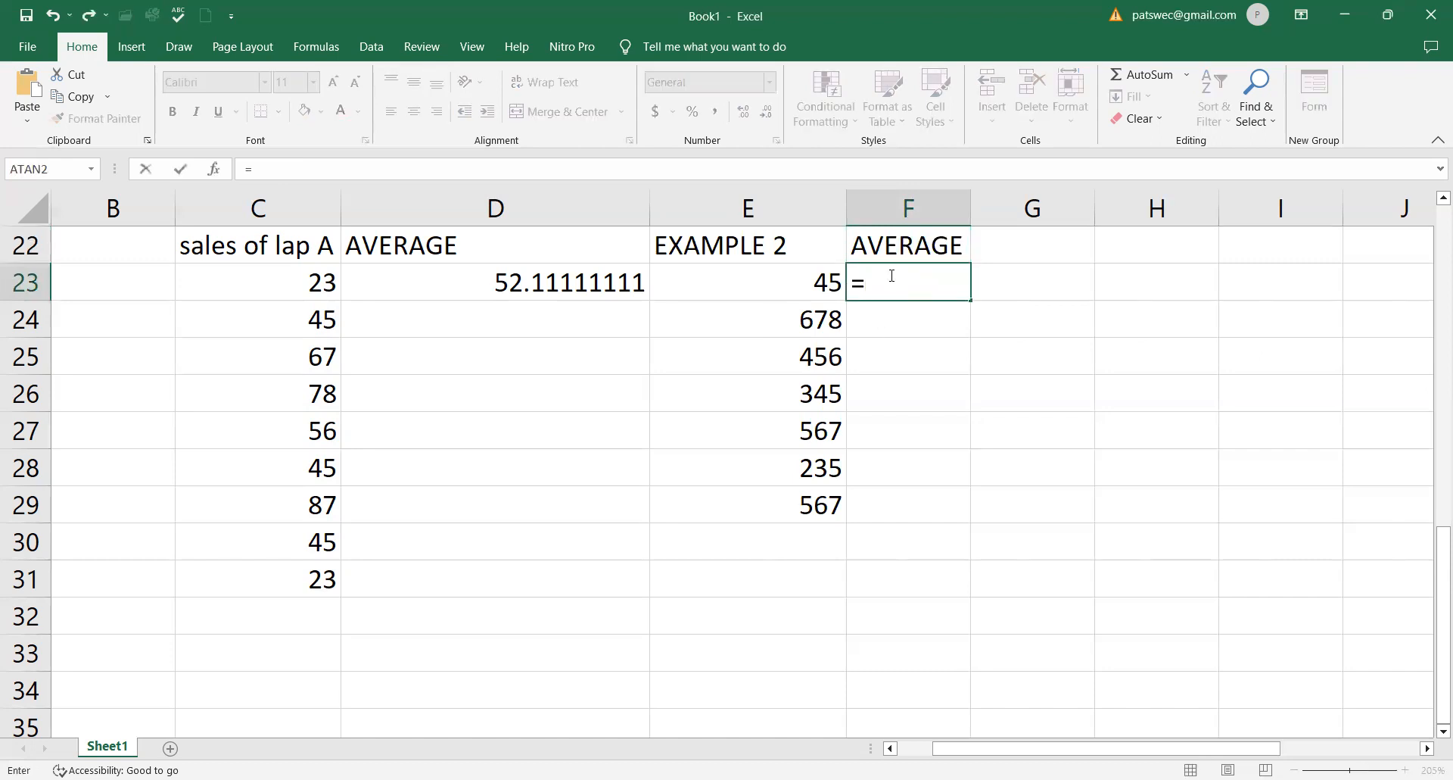
{"action": "type", "text": "AVER"}
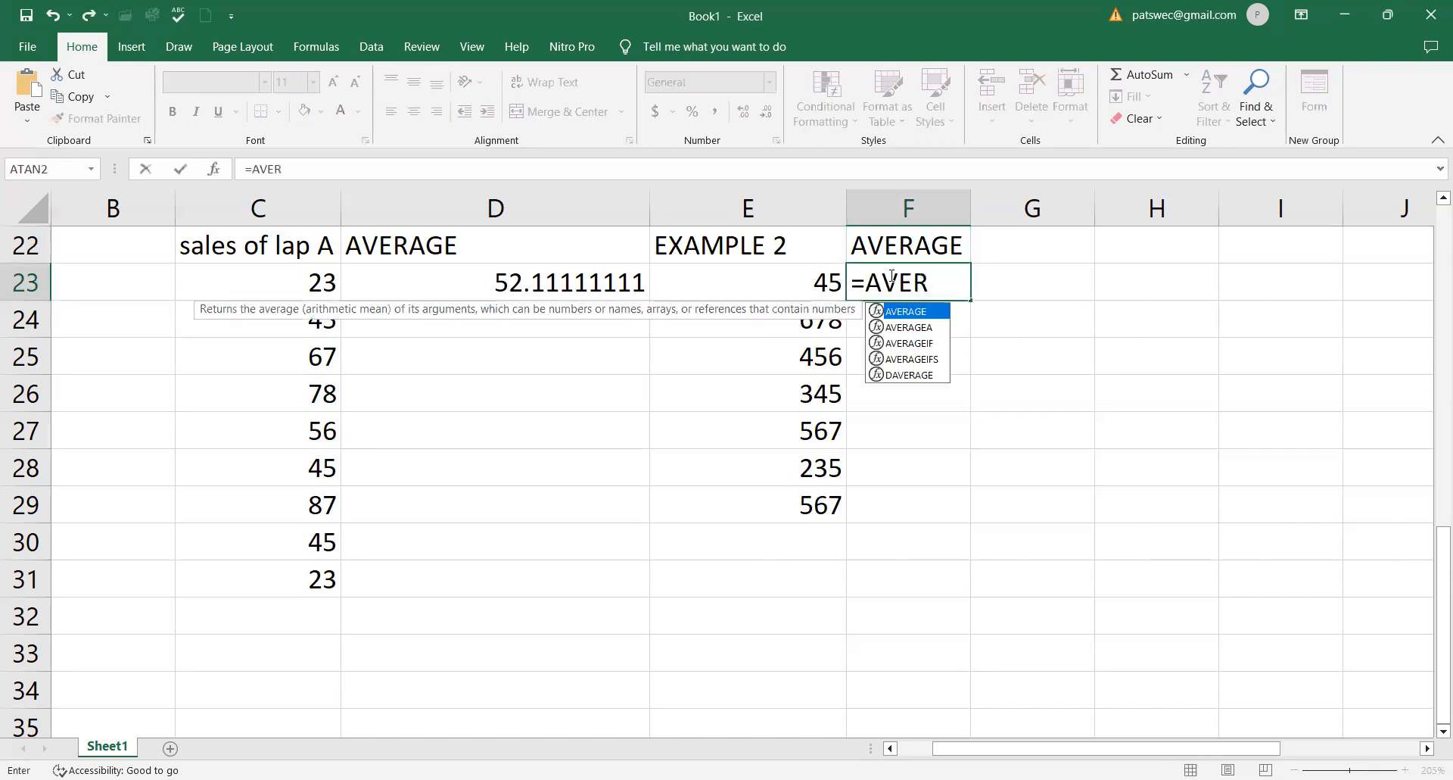
{"action": "double_click", "coordinate": [908, 313]}
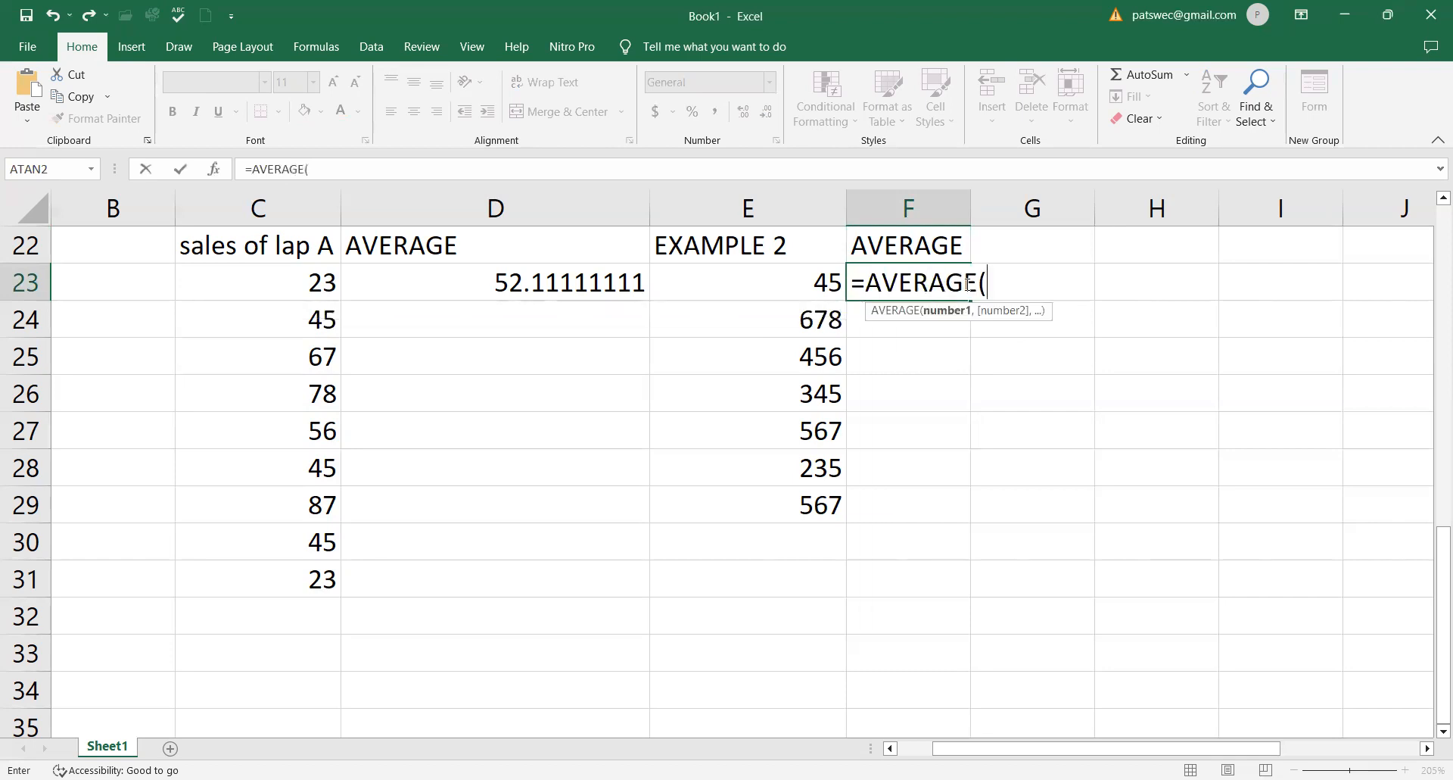
{"action": "left_click", "coordinate": [832, 282]}
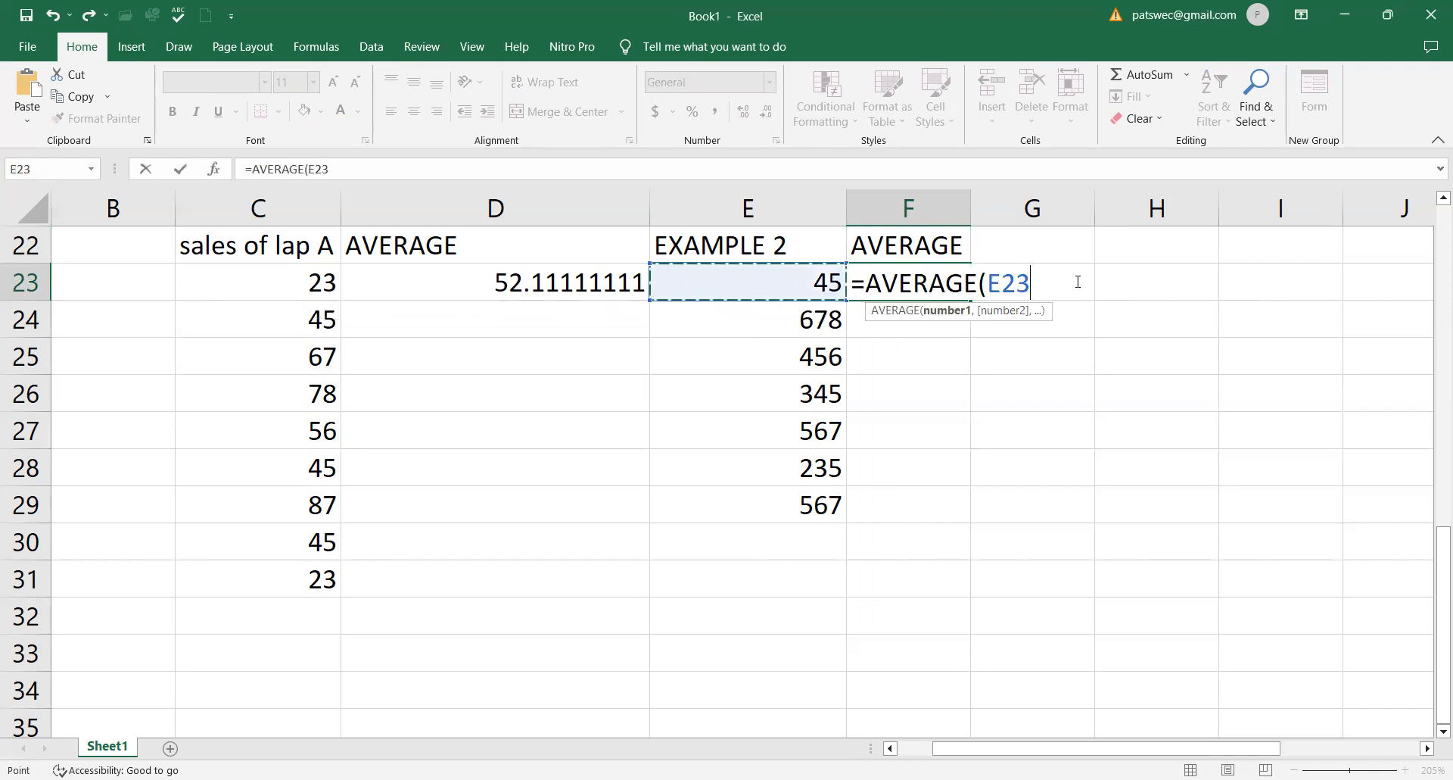
{"action": "key", "text": "F8"}
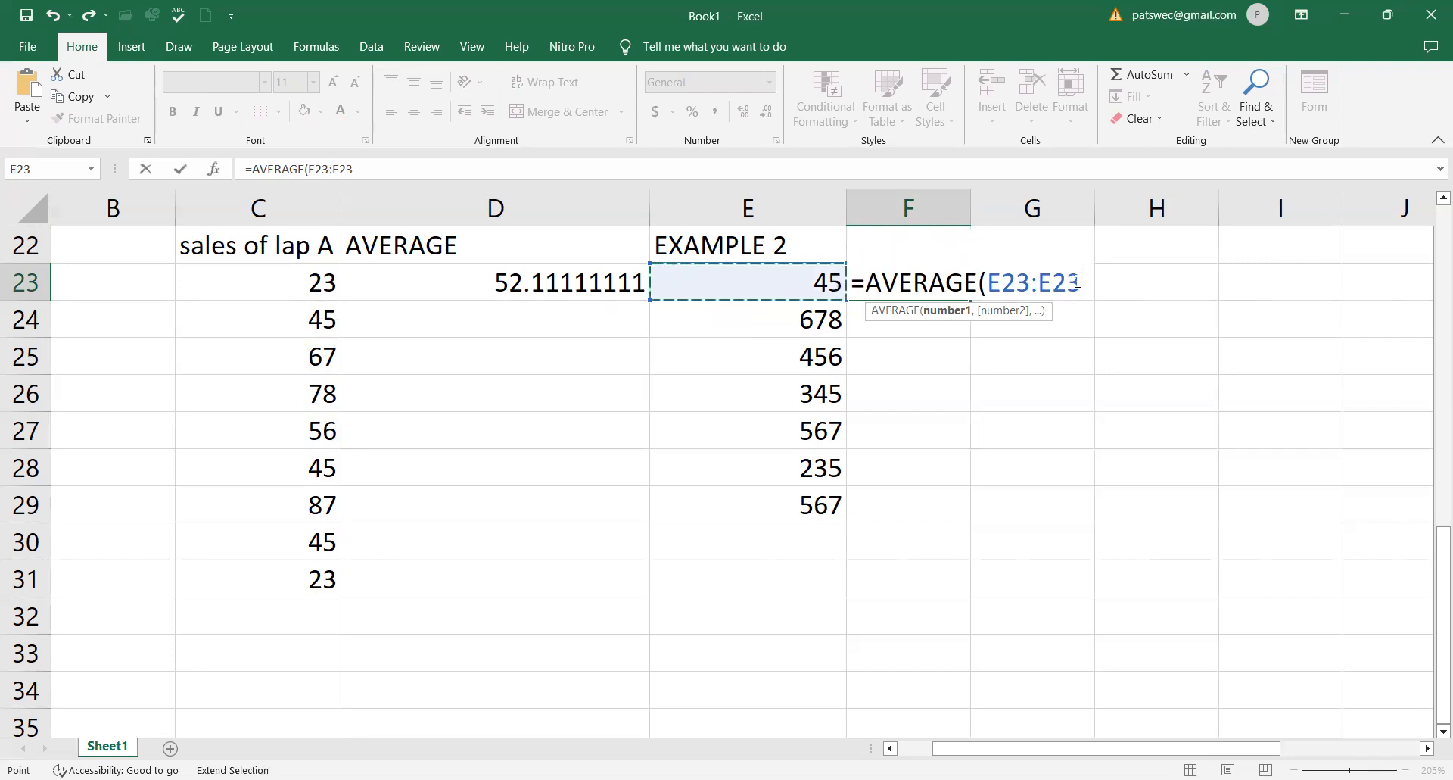
{"action": "key", "text": "BackSpace"}
{"action": "key", "text": "BackSpace"}
{"action": "key", "text": "BackSpace"}
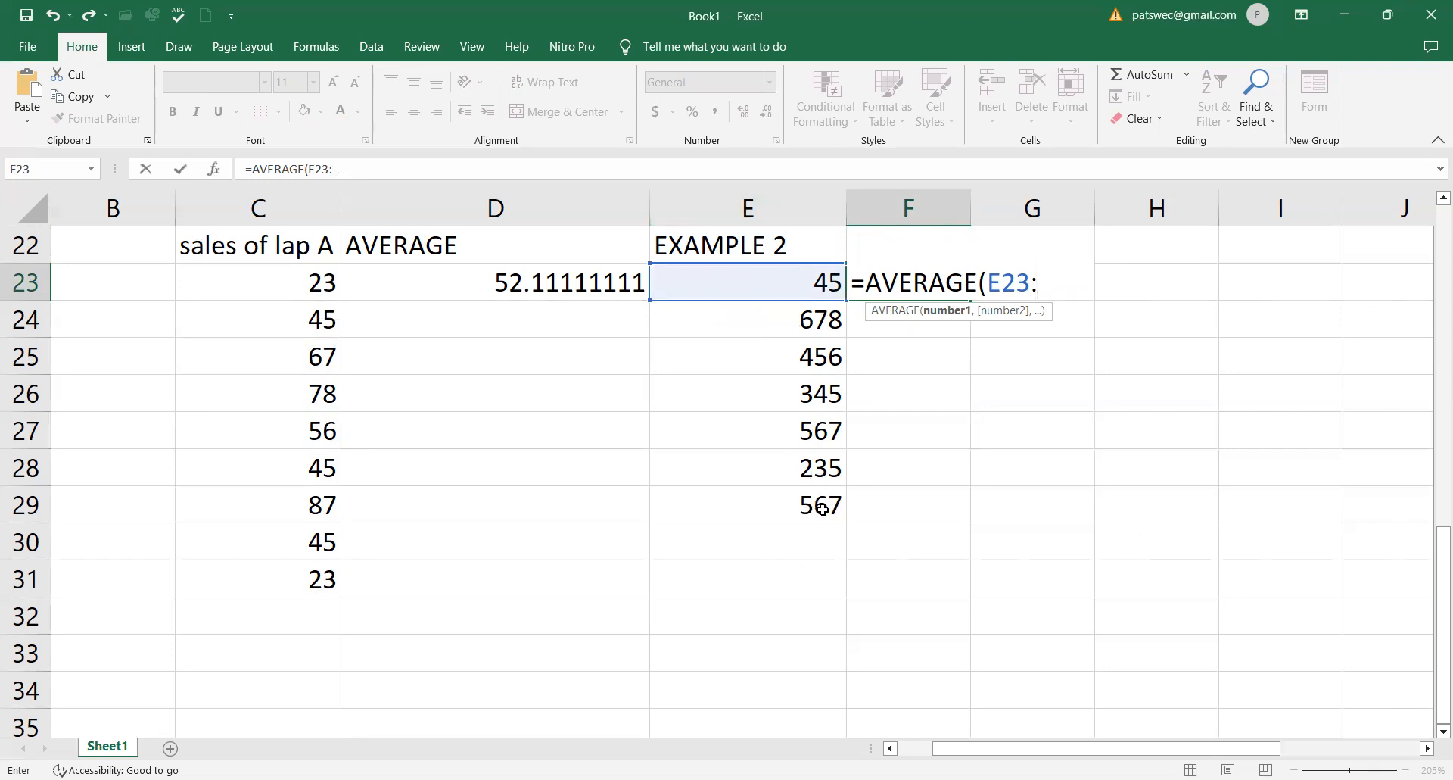
{"action": "type", "text": "E30"}
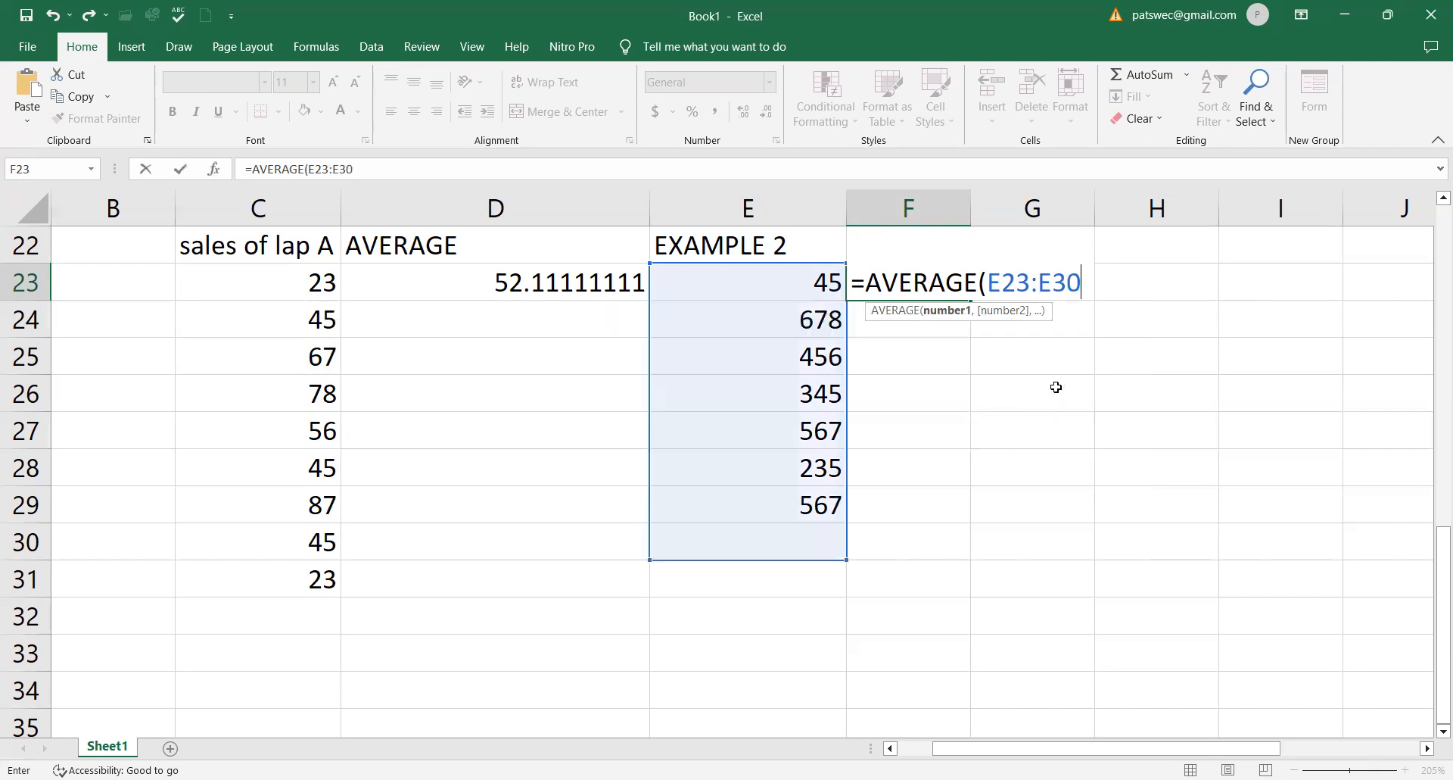
{"action": "type", "text": ")"}
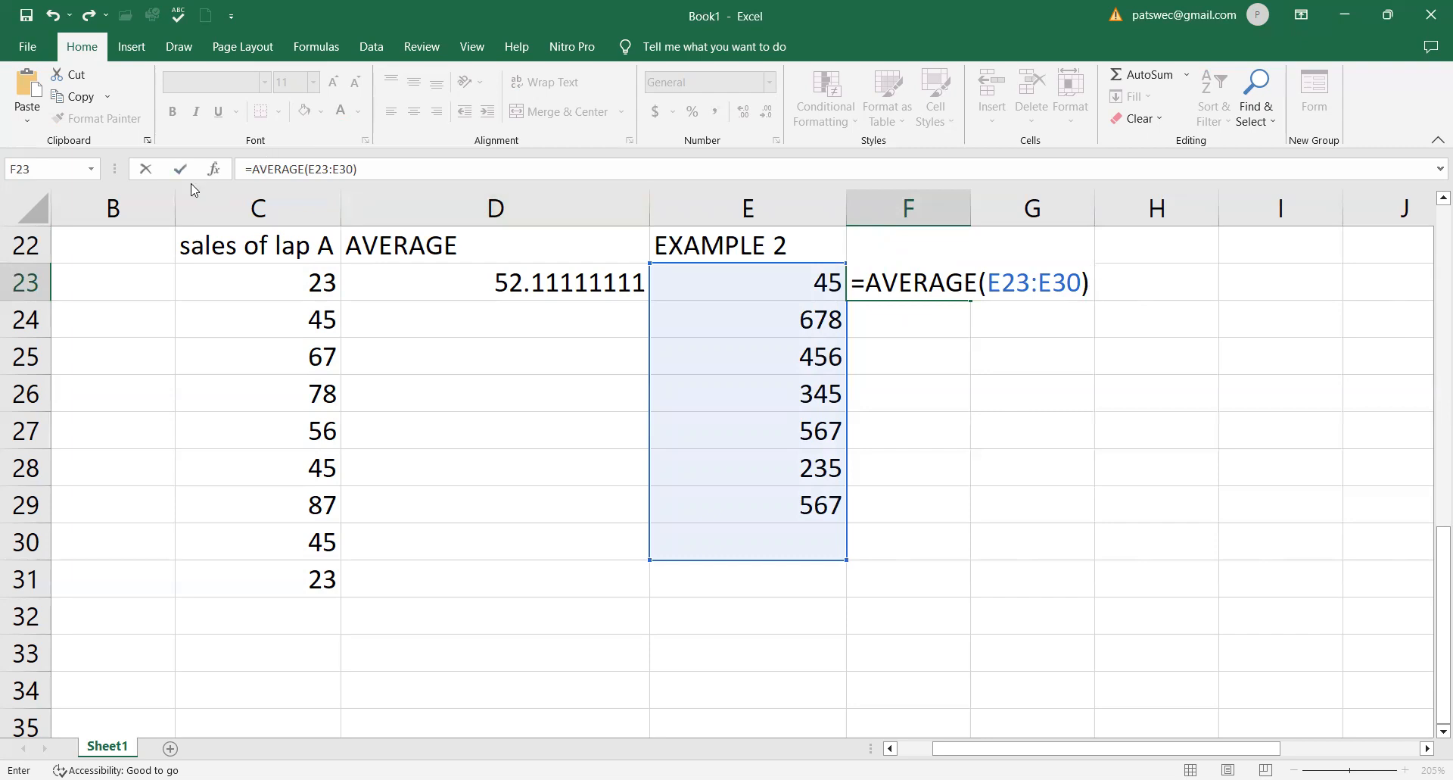
{"action": "key", "text": "Return"}
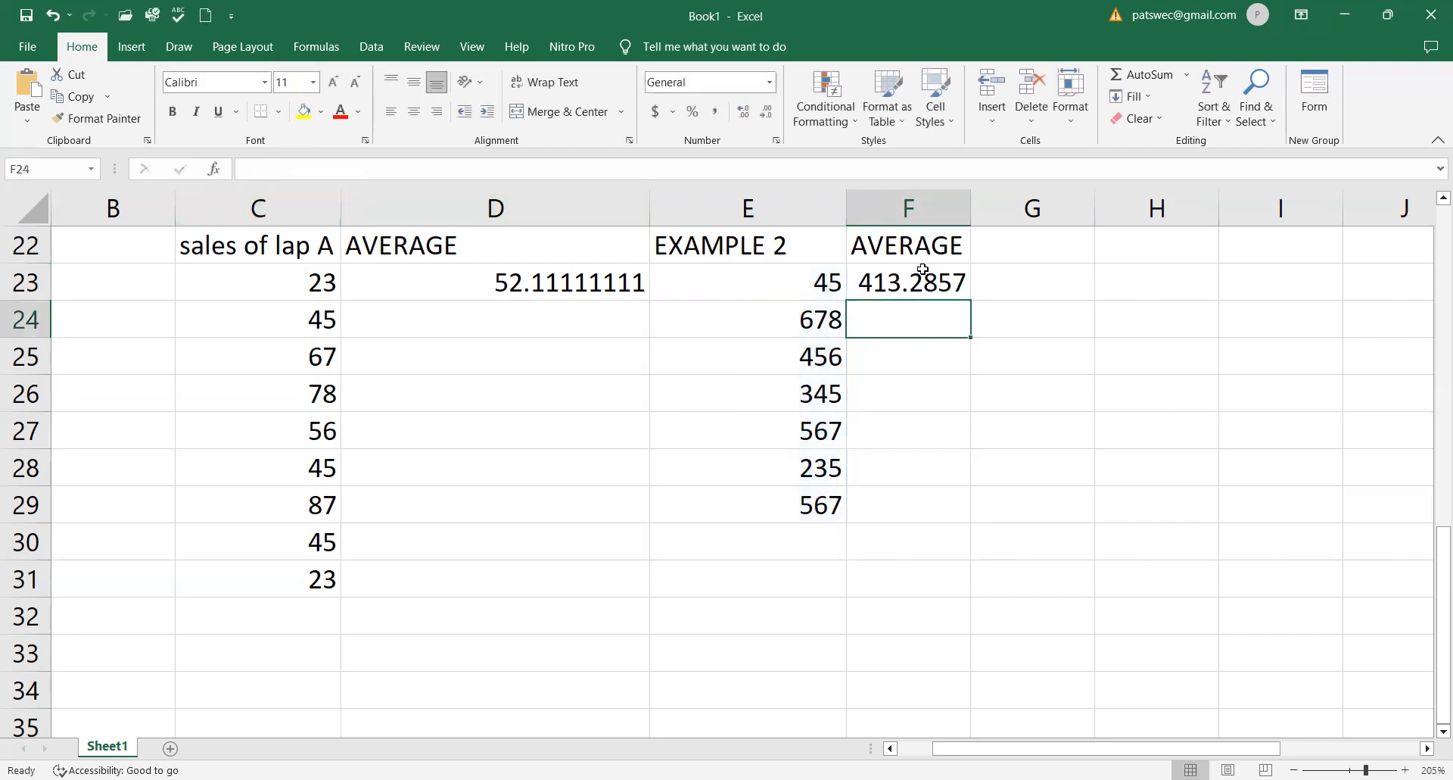
{"action": "left_click", "coordinate": [923, 270]}
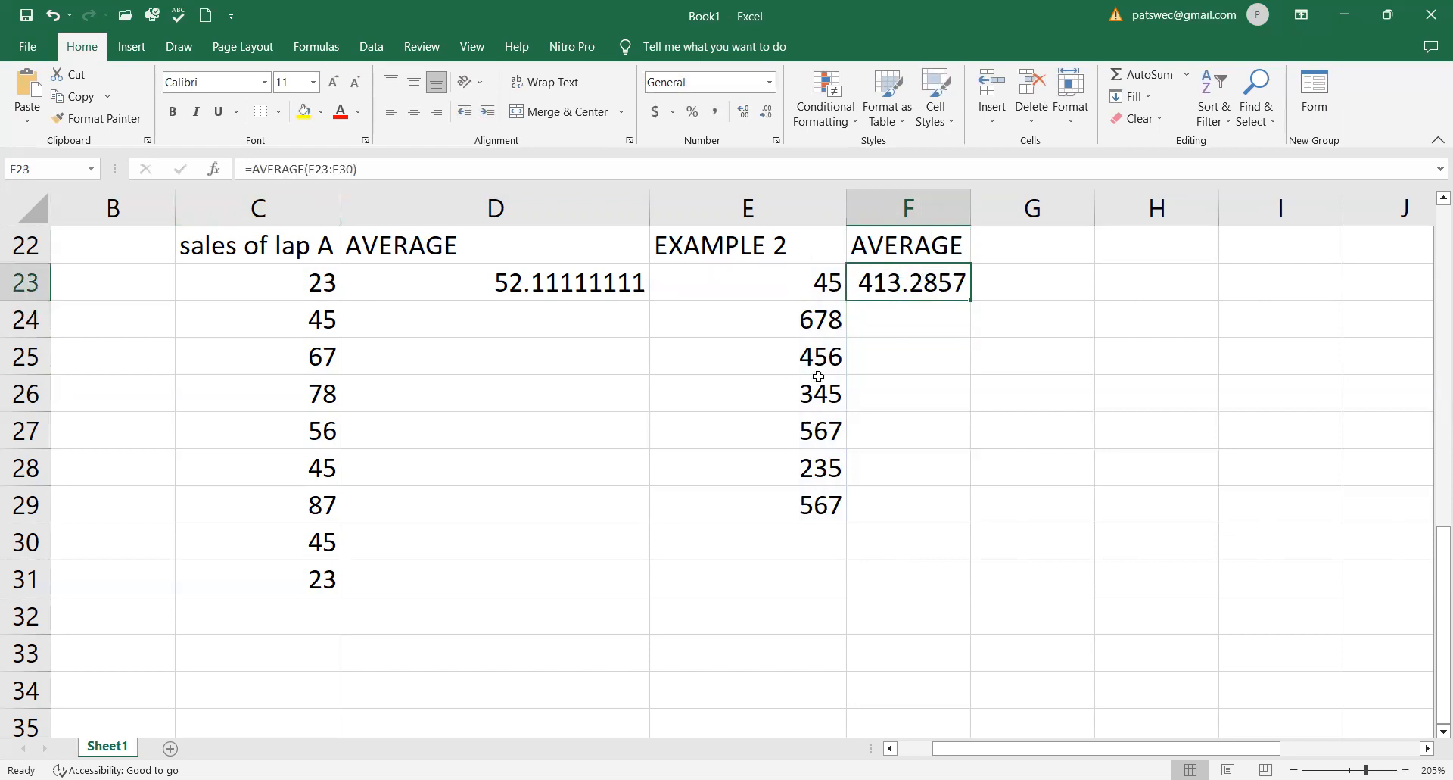